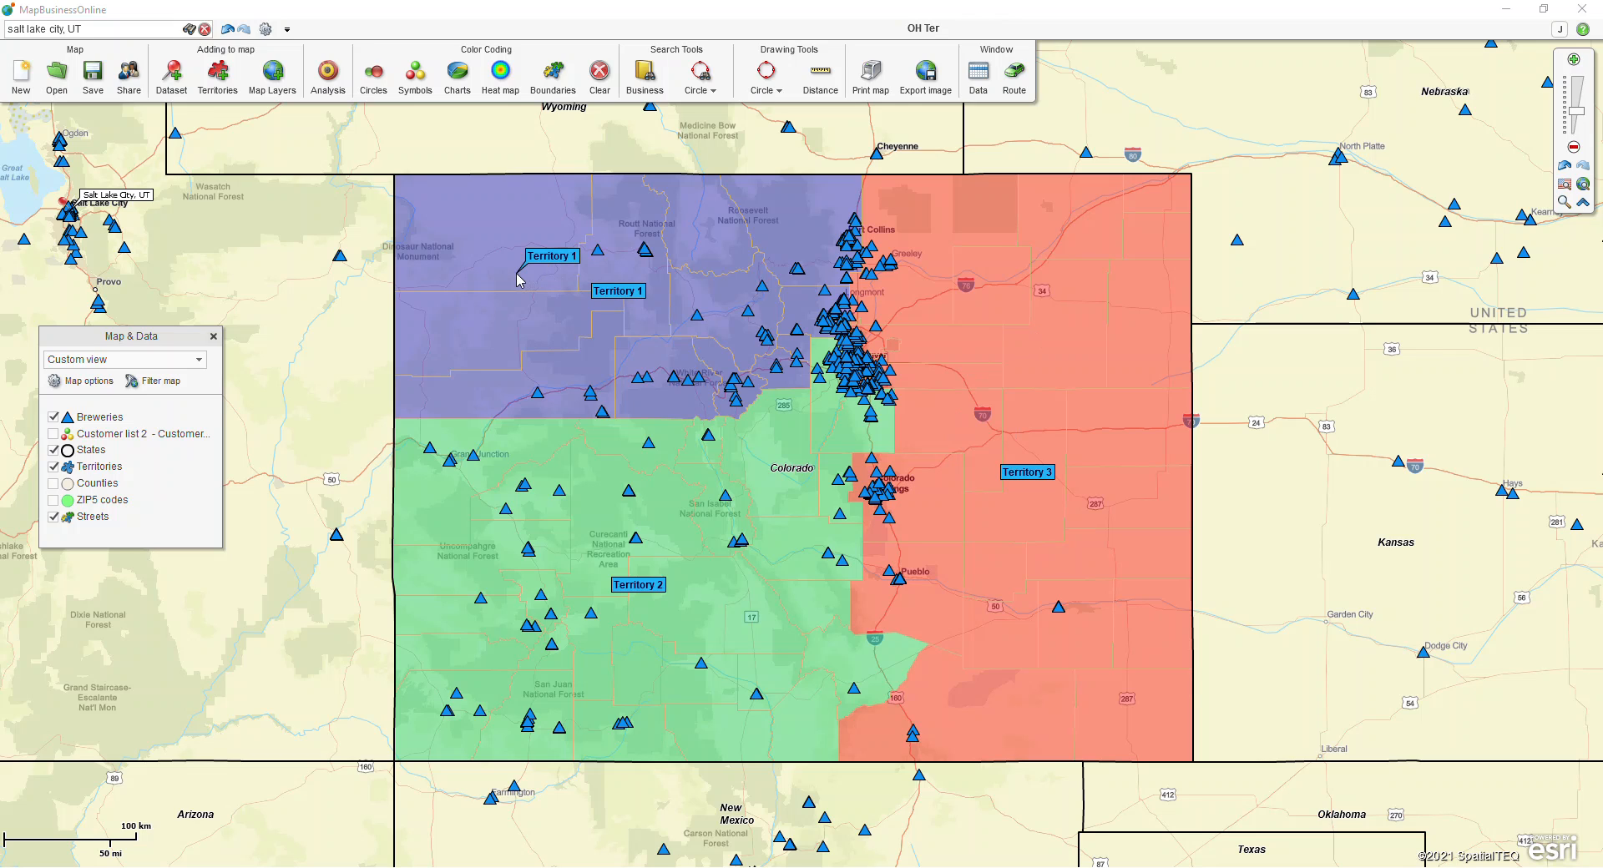
# Step: Start a data search within Territory 1 on the map and choose the Breweries dataset to search
pyautogui.press('ctrl')
pyautogui.press('ctrl')
pyautogui.press('ctrl')
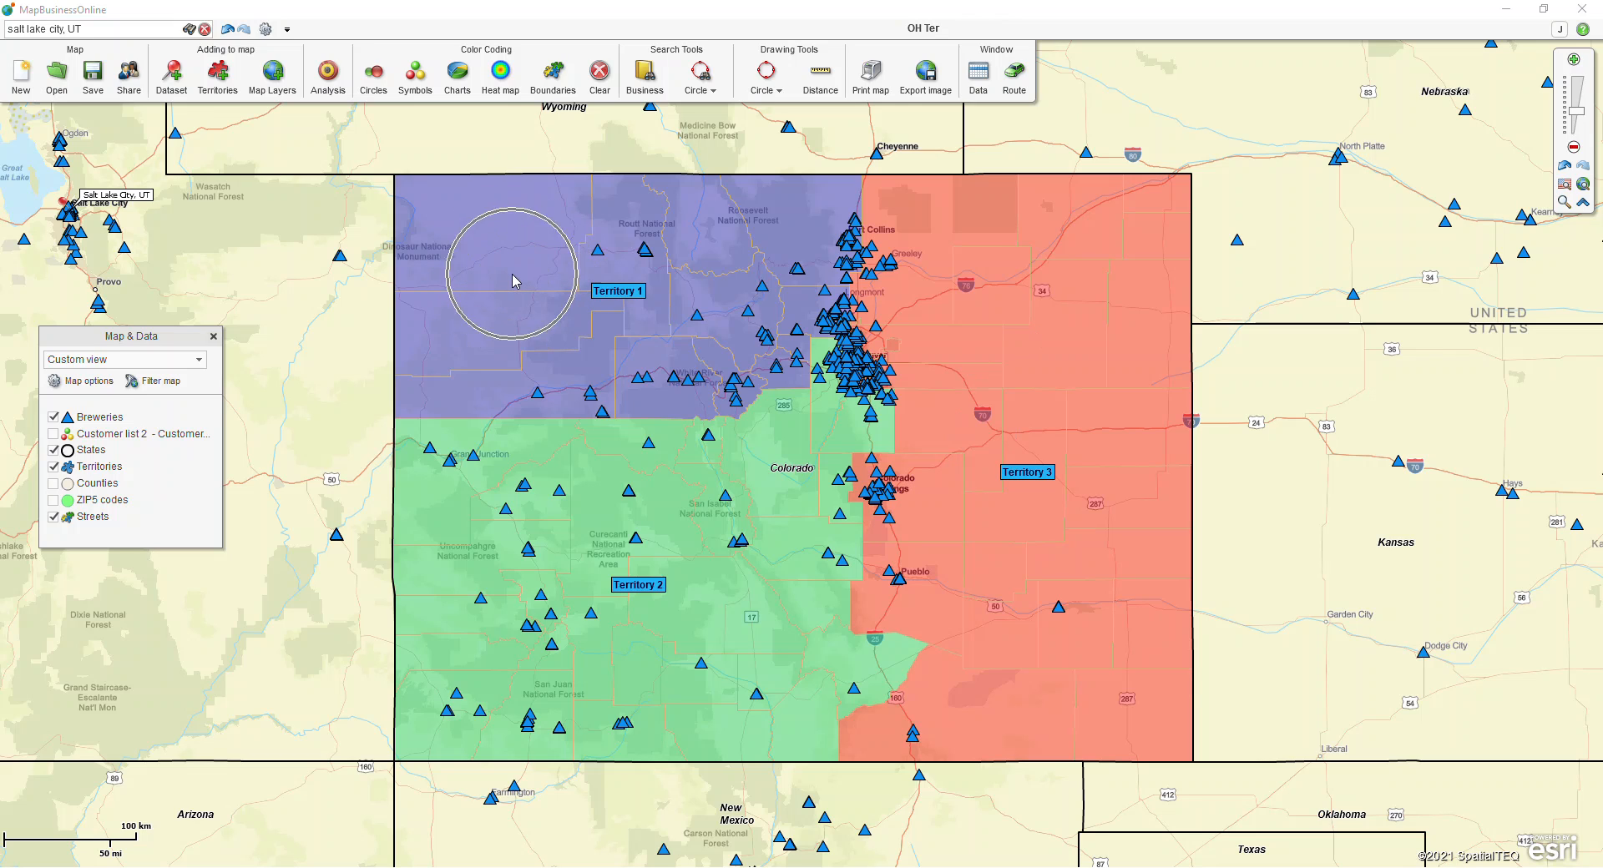
pyautogui.rightClick(494, 267)
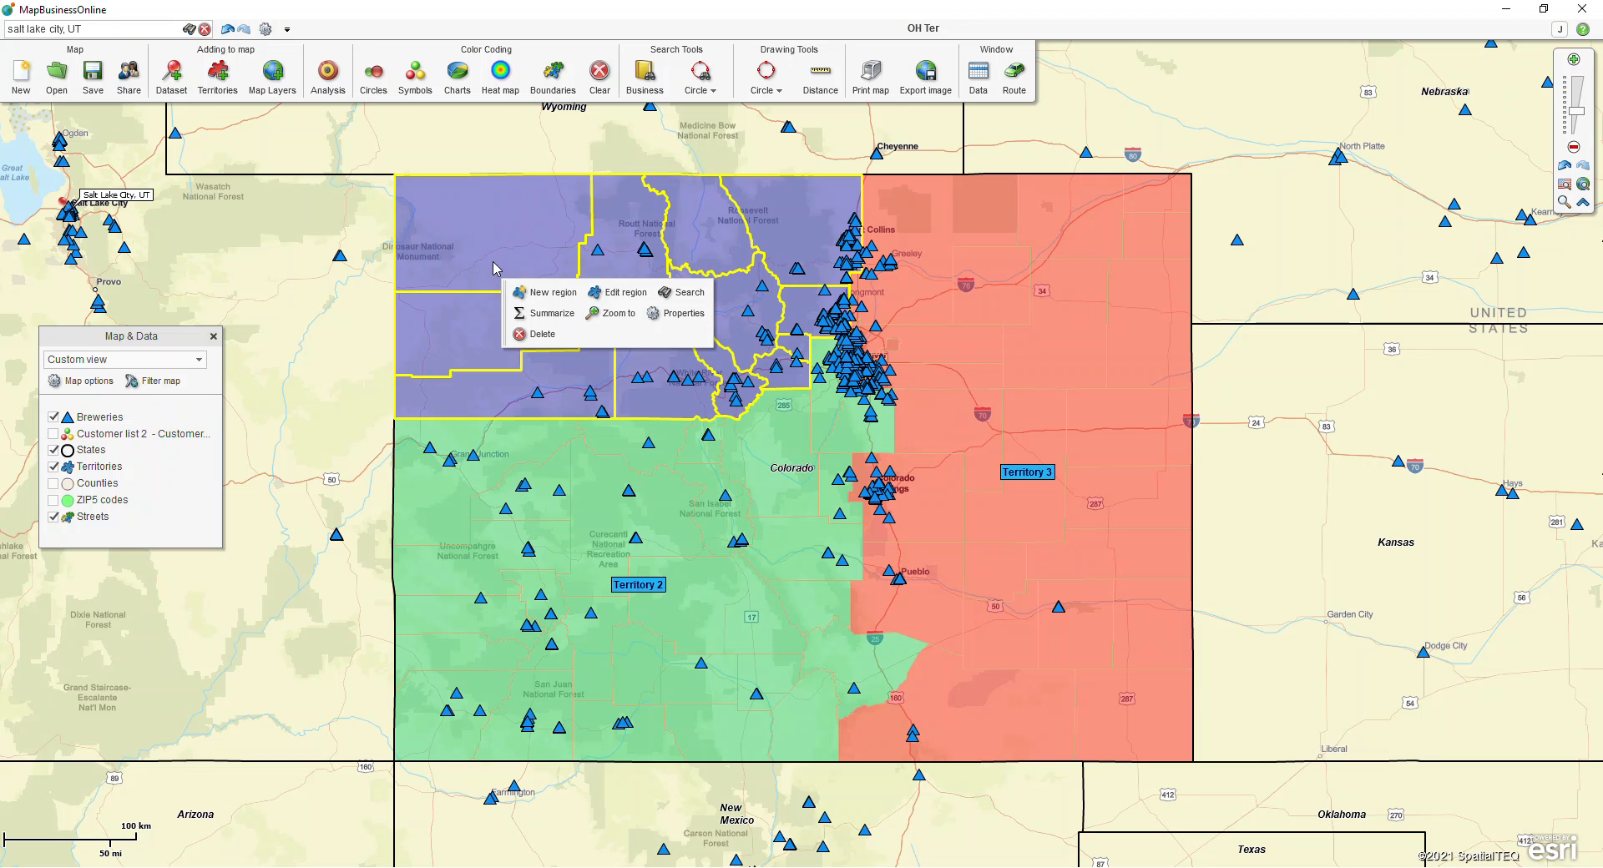
pyautogui.press('ctrl')
pyautogui.click(687, 292)
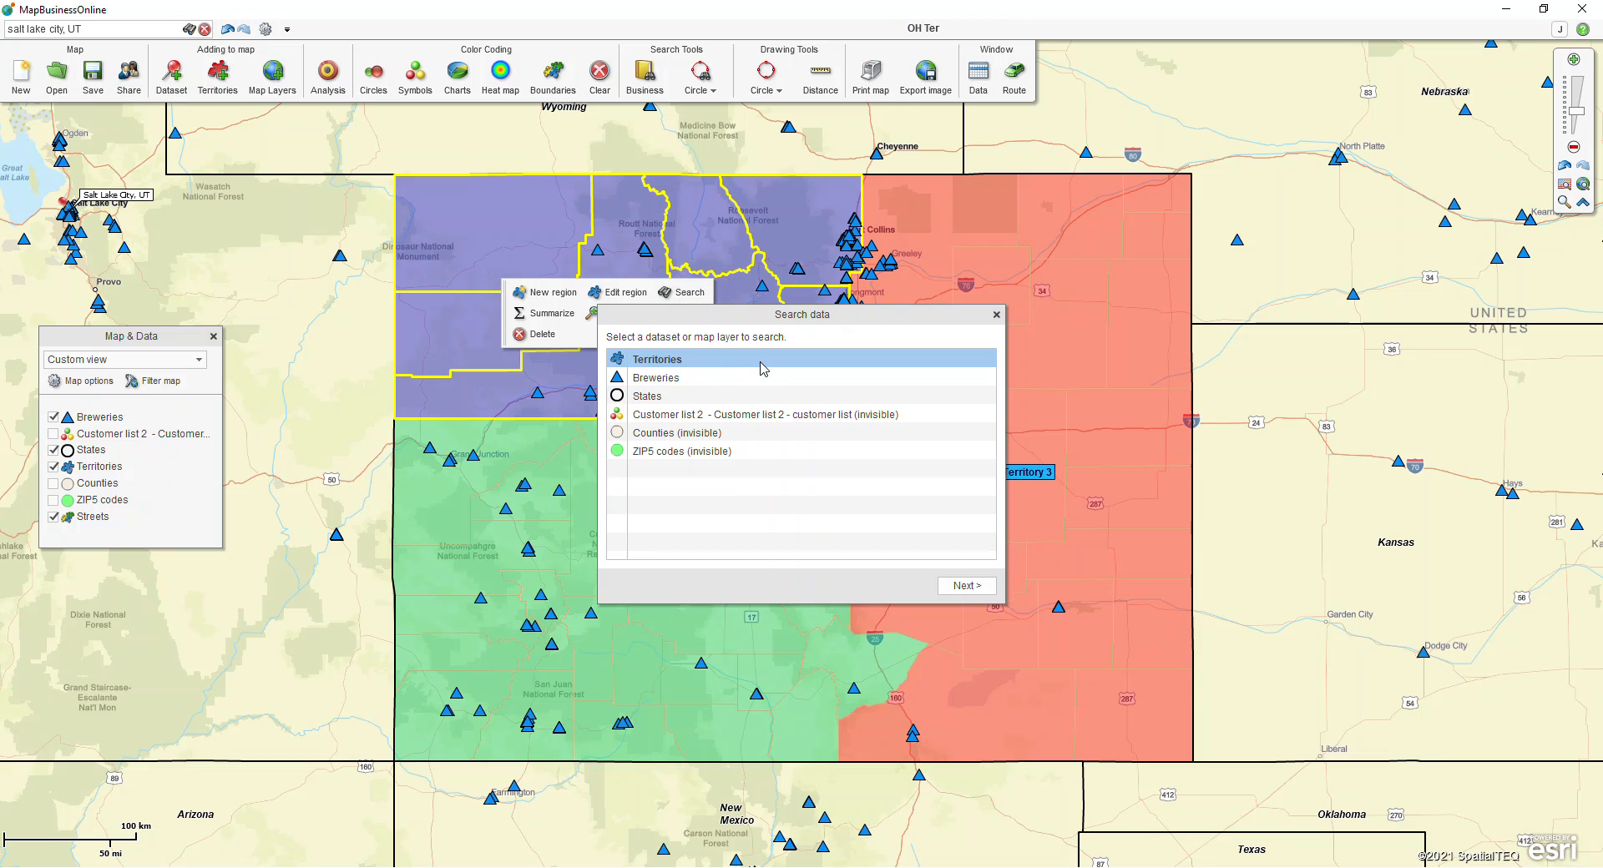
pyautogui.click(681, 381)
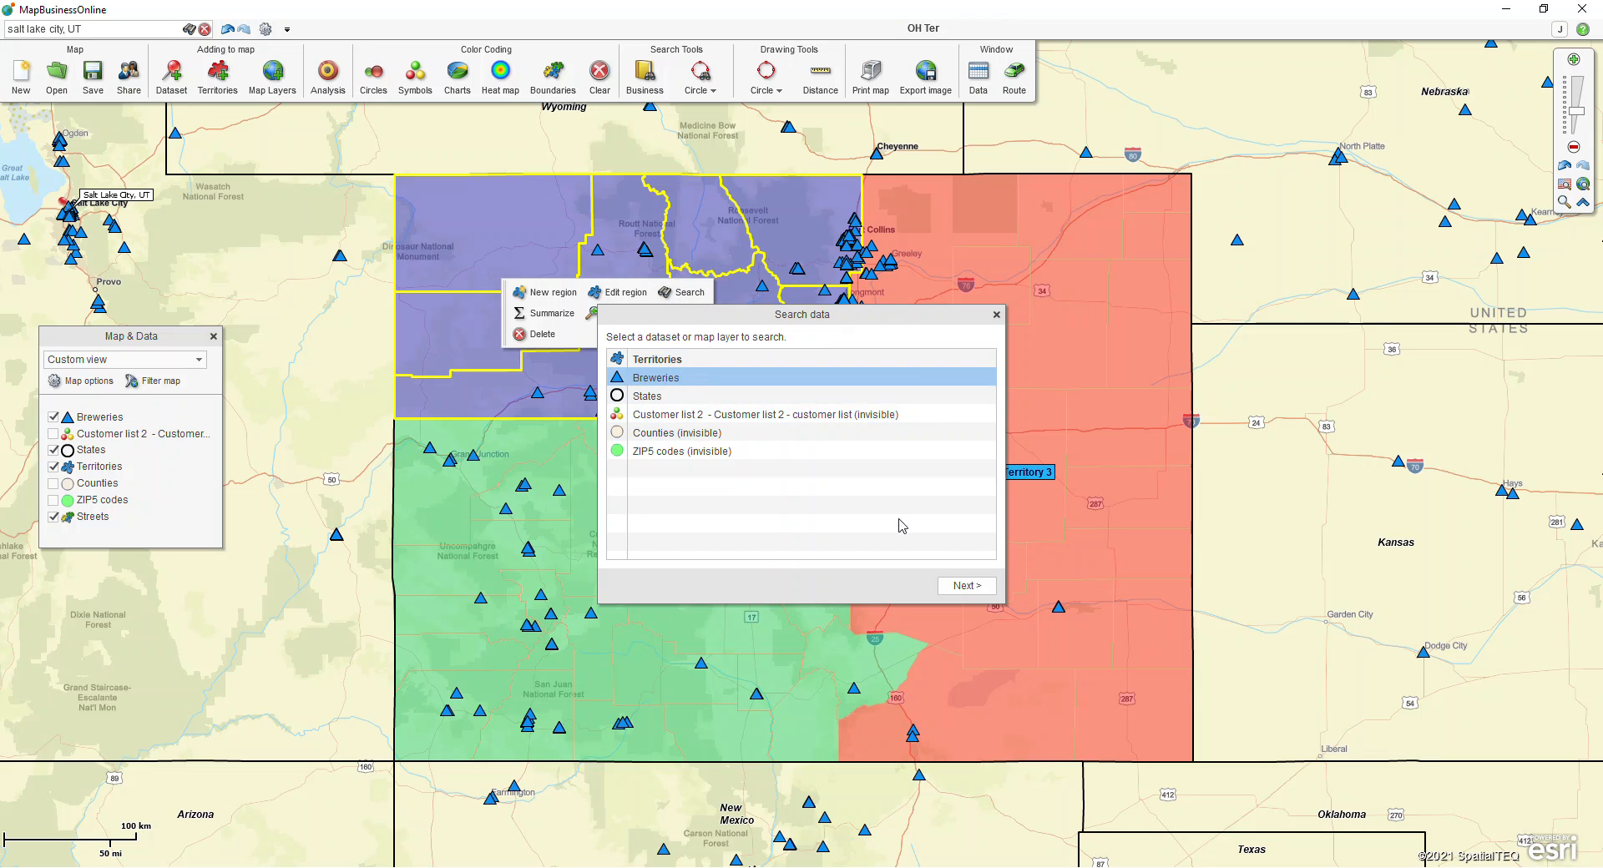
# Step: Save the search results as a new marketing list named "Breweries within Ter 1"
pyautogui.click(962, 586)
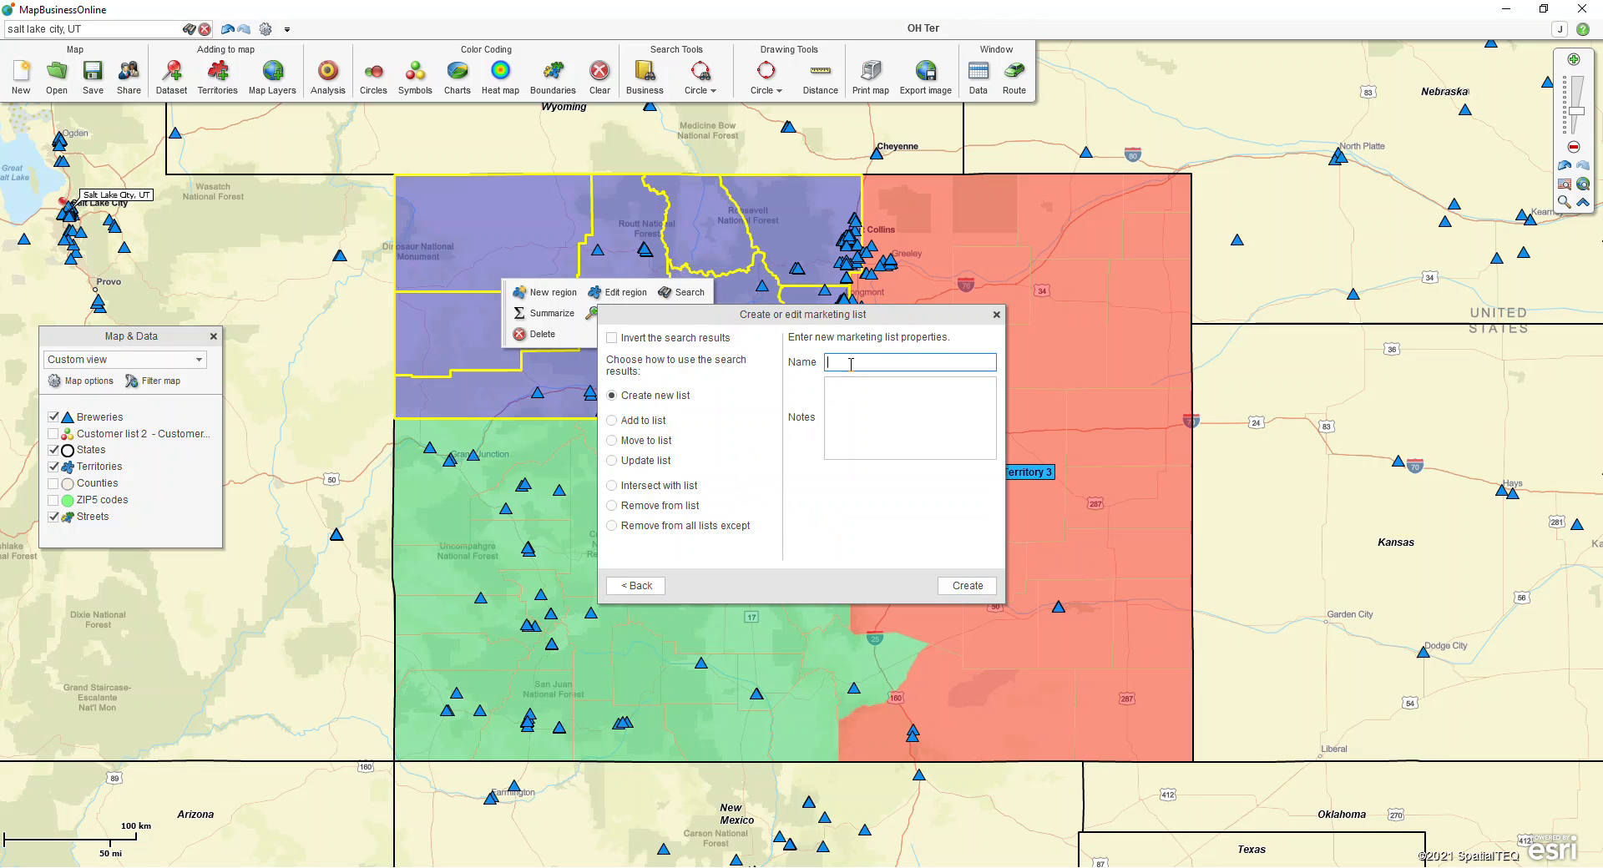
pyautogui.write('Breweries within Ter 1')
pyautogui.click(968, 586)
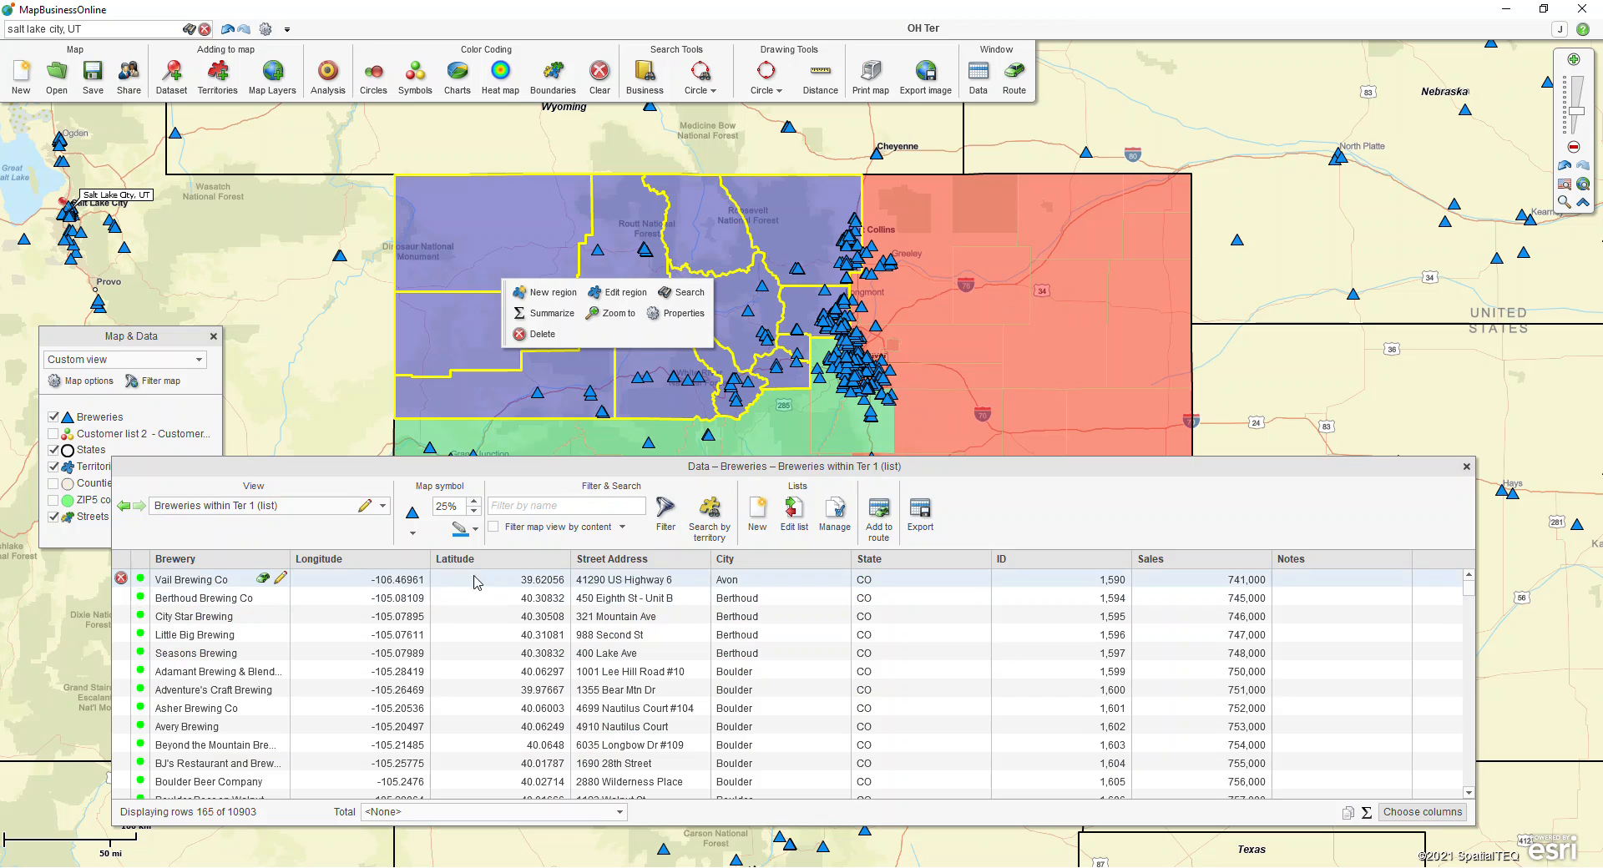
# Step: Move the data window higher over the map and select the Breweries within Ter 1 list as its view
pyautogui.moveTo(456, 465); pyautogui.dragTo(527, 262)
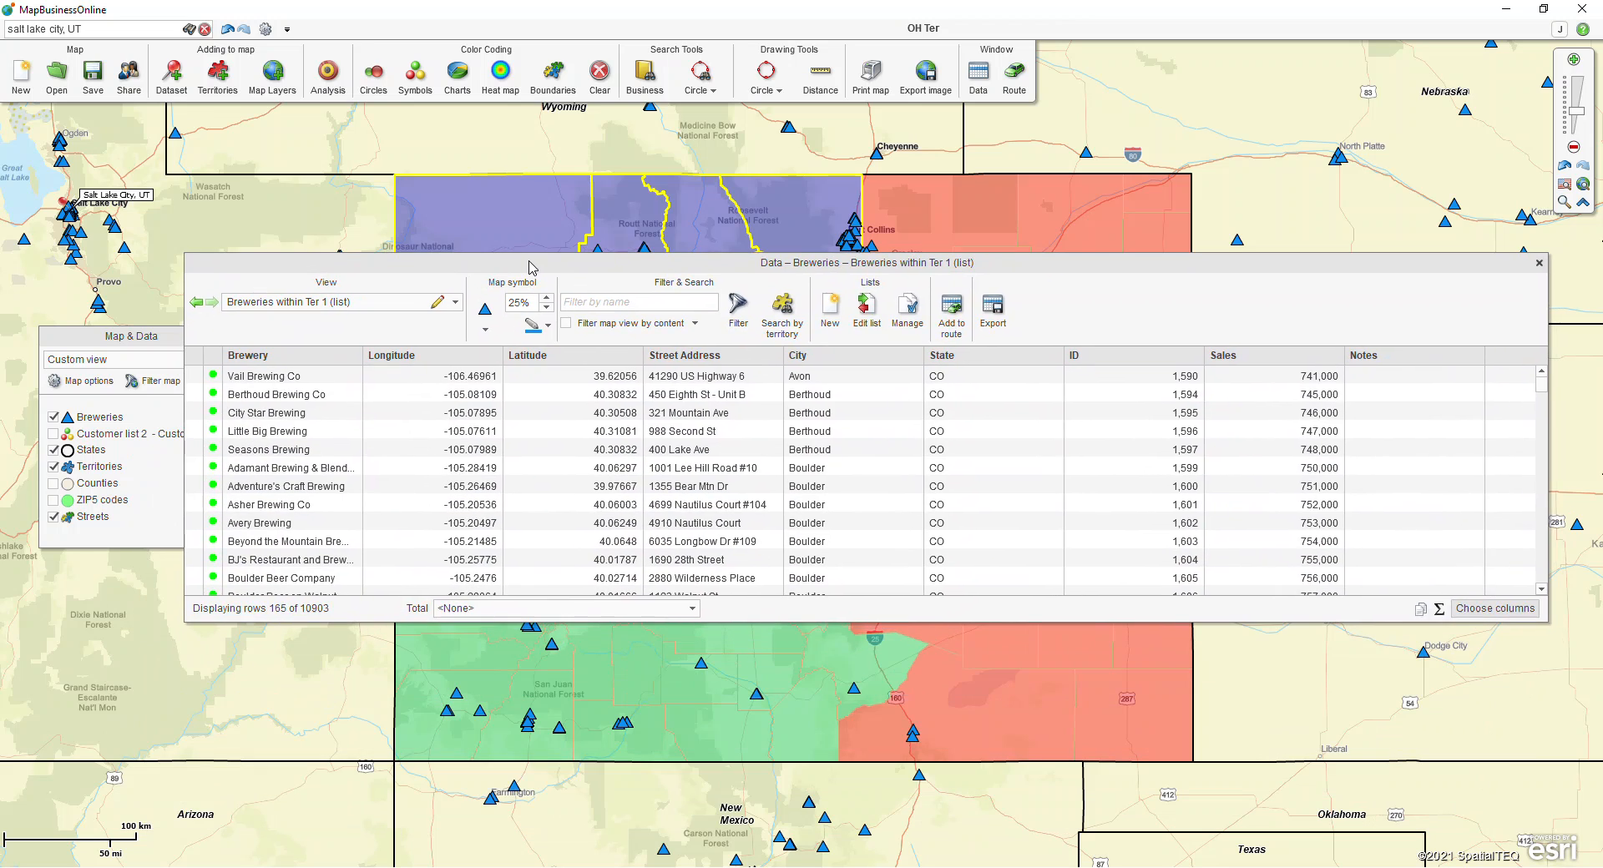
pyautogui.click(456, 304)
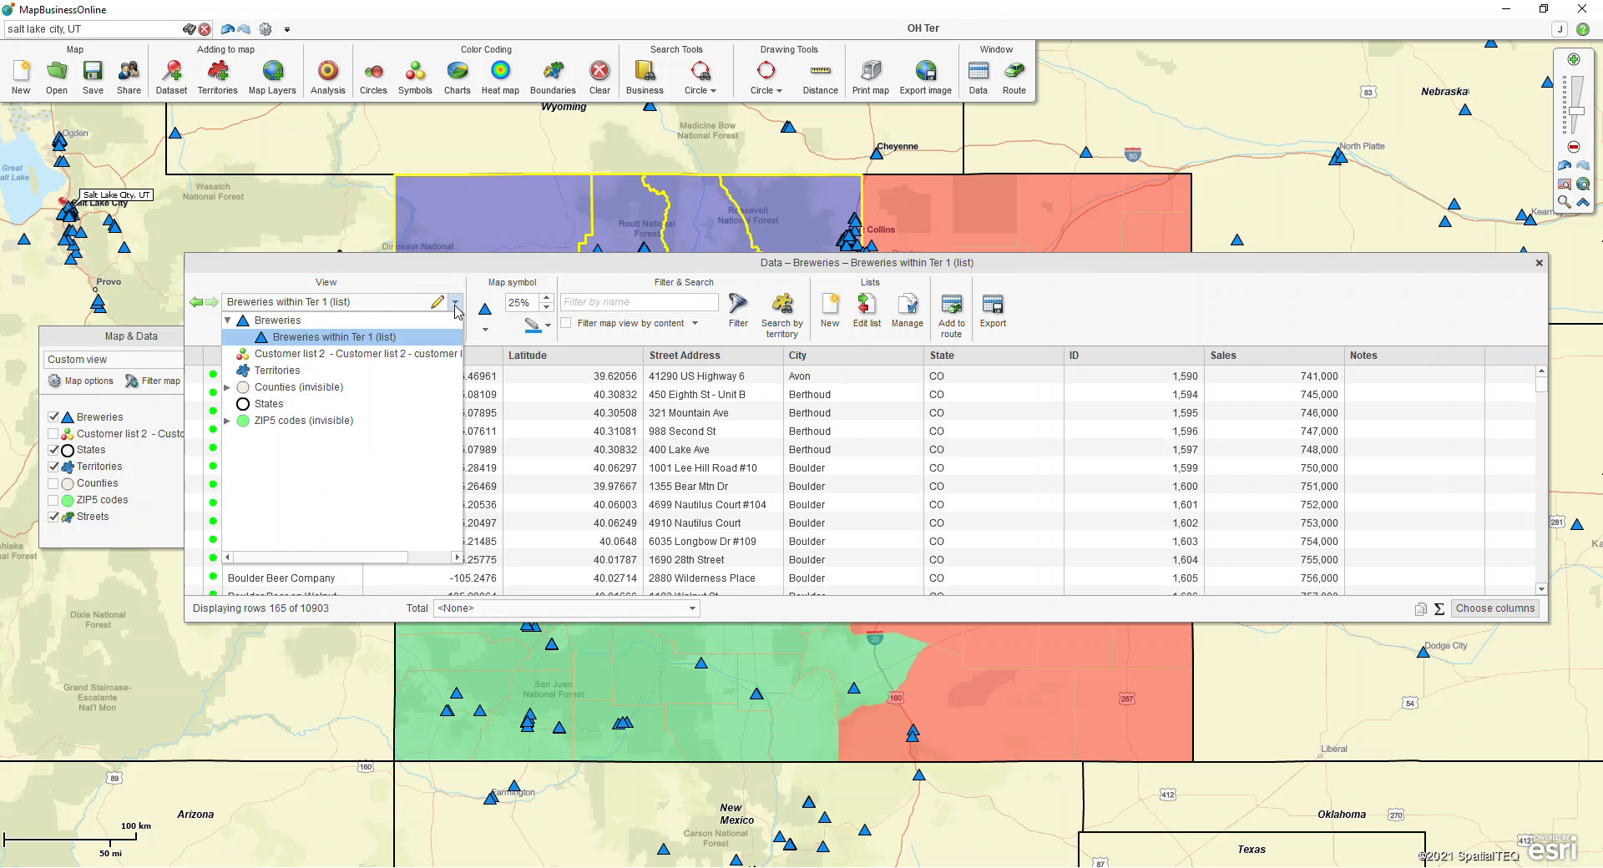
pyautogui.click(359, 337)
pyautogui.press('ctrl')
pyautogui.press('ctrl')
pyautogui.press('ctrl')
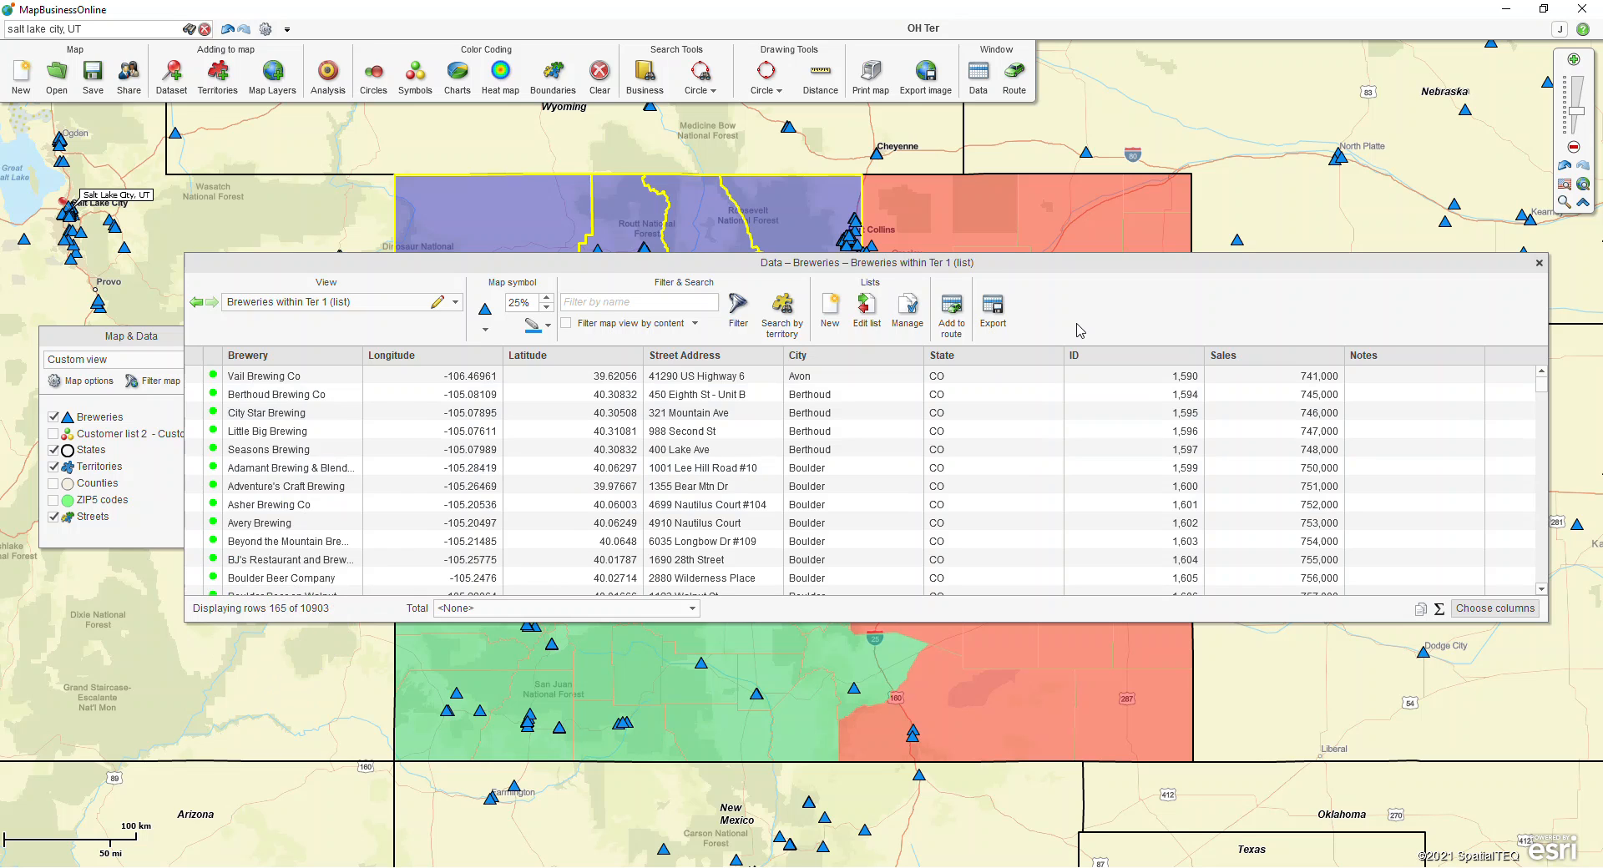
# Step: Check the data export options for the Breweries within Ter 1 list, and close the dialog and the data window
pyautogui.press('ctrl')
pyautogui.press('ctrl')
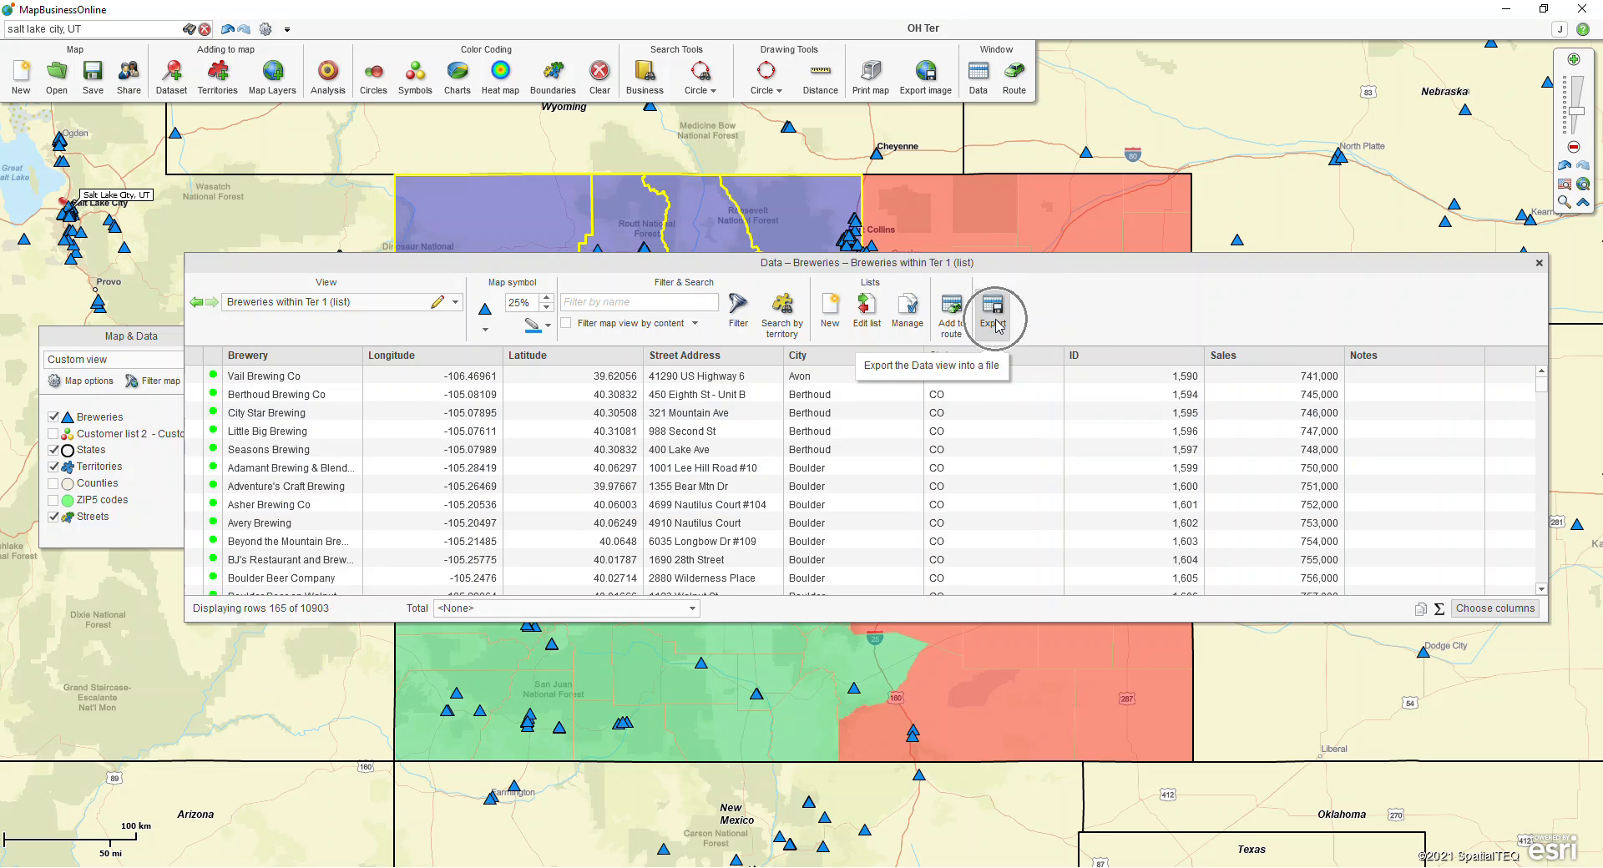
pyautogui.press('ctrl')
pyautogui.click(994, 311)
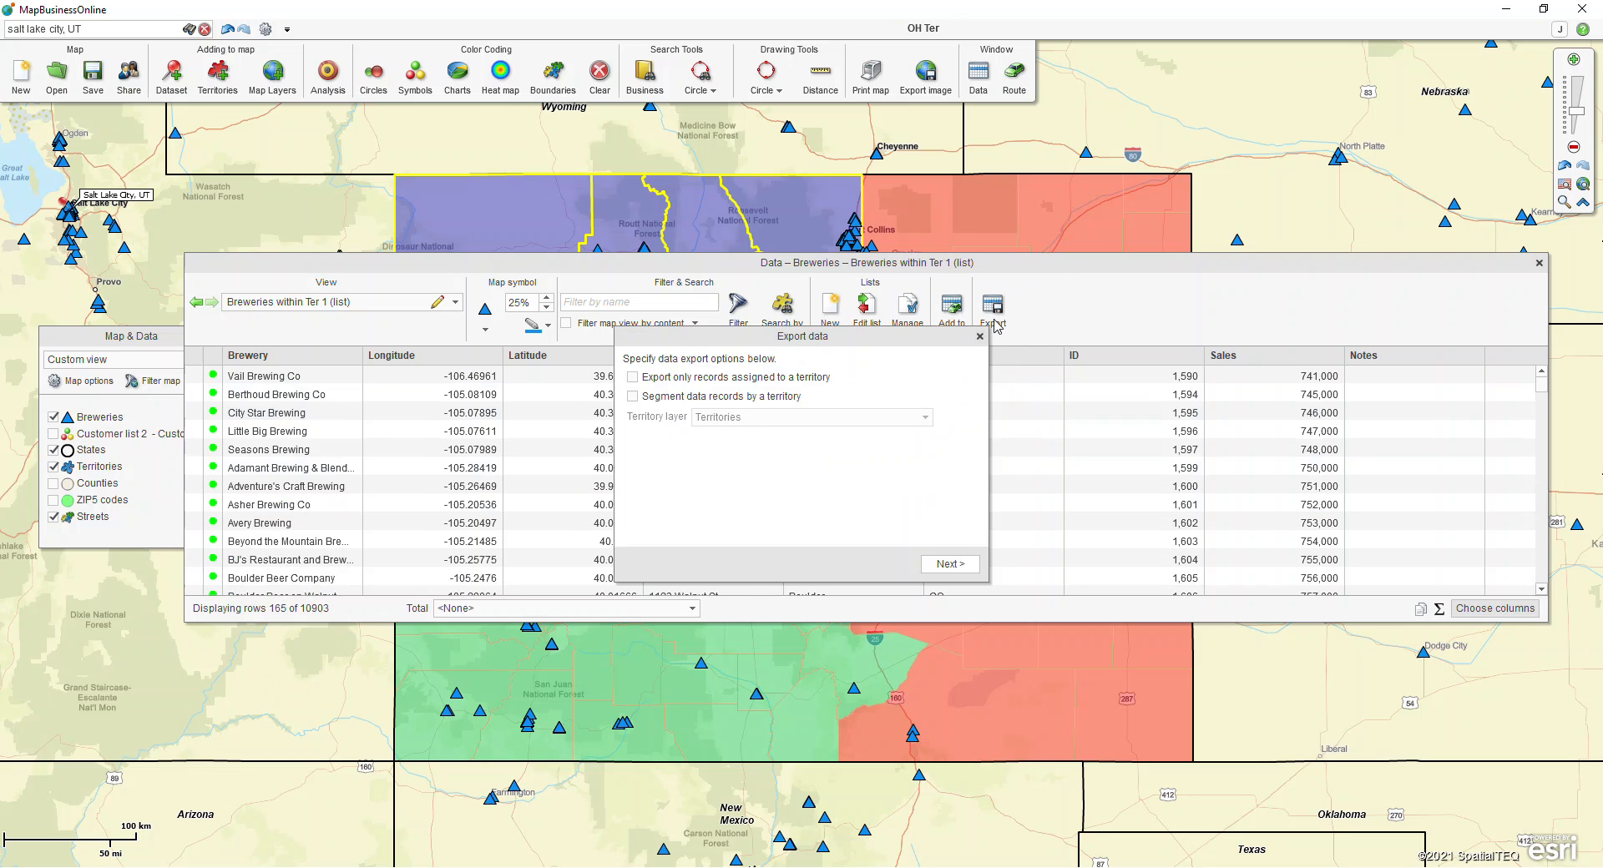
pyautogui.click(979, 336)
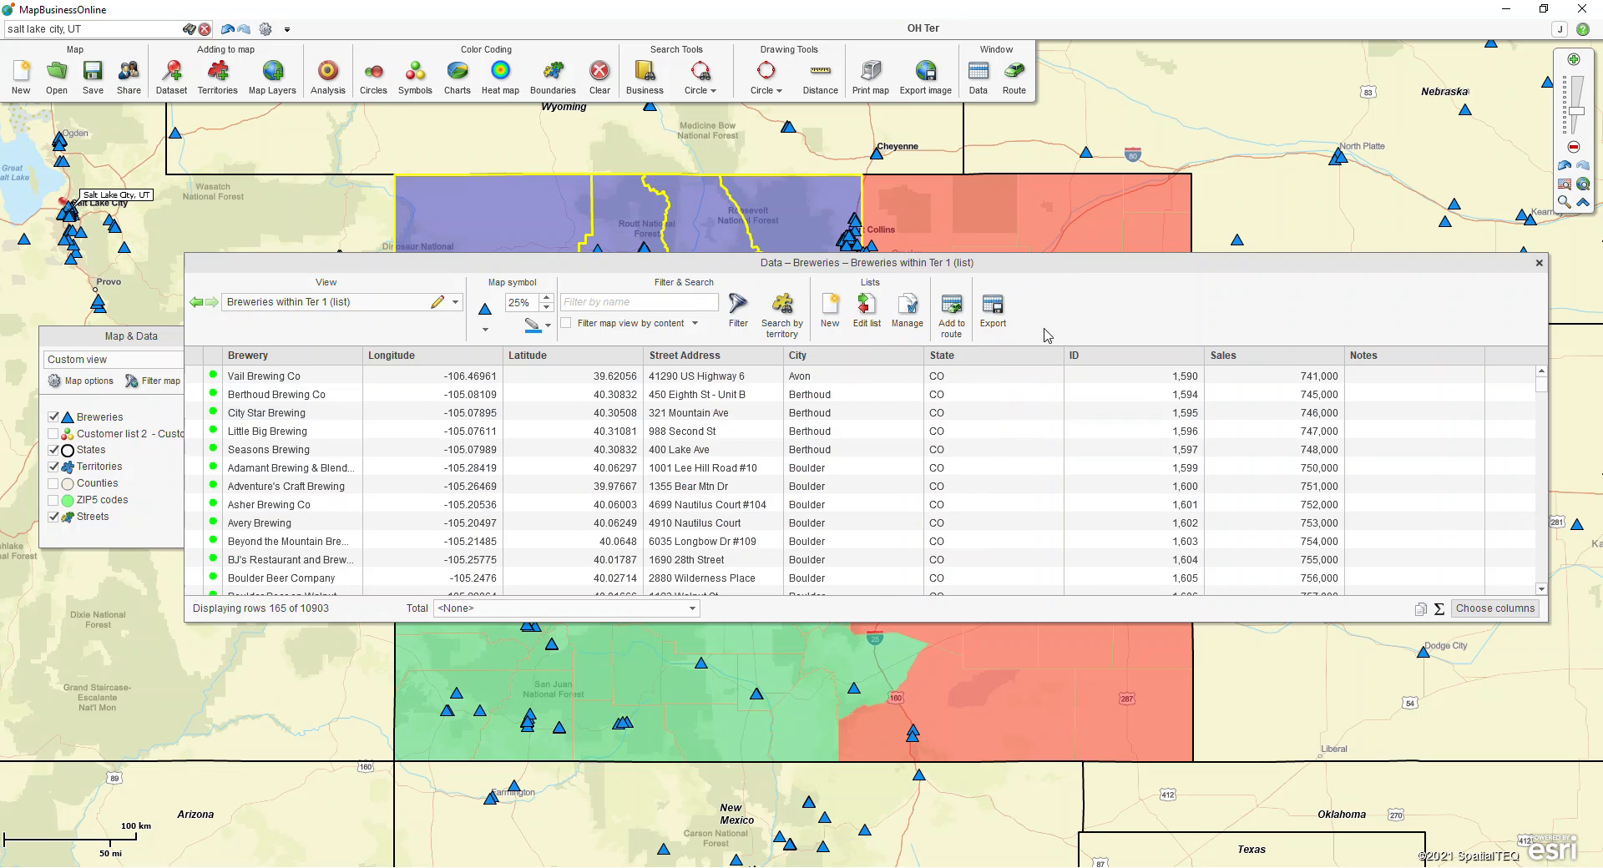
pyautogui.click(1538, 263)
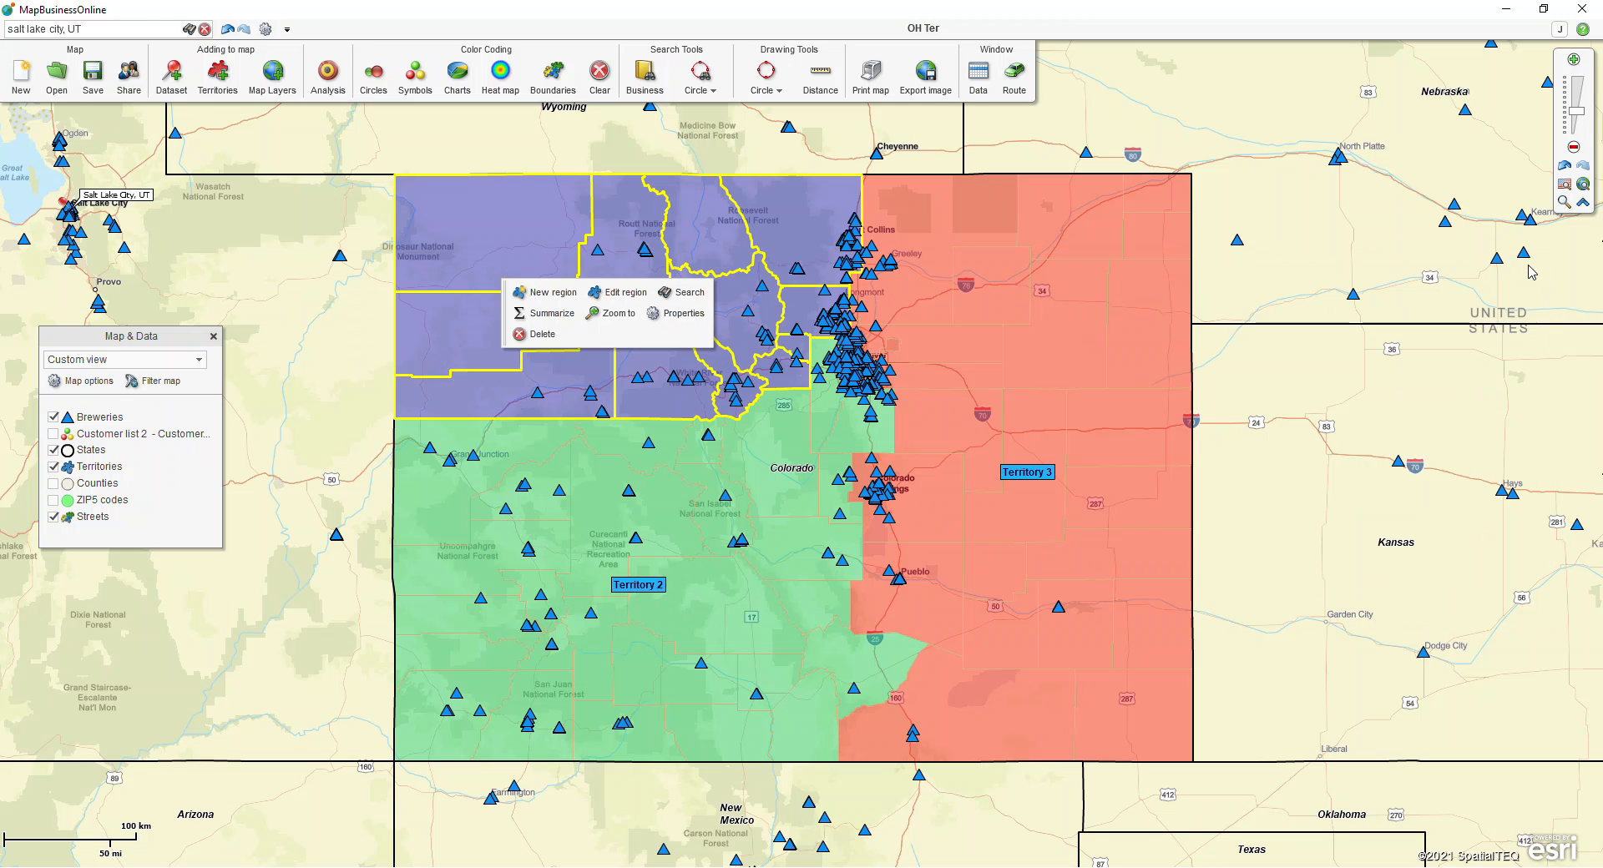
# Step: Dismiss the Territory 1 selection and show the full Breweries dataset in the data window
pyautogui.click(1220, 306)
pyautogui.click(975, 85)
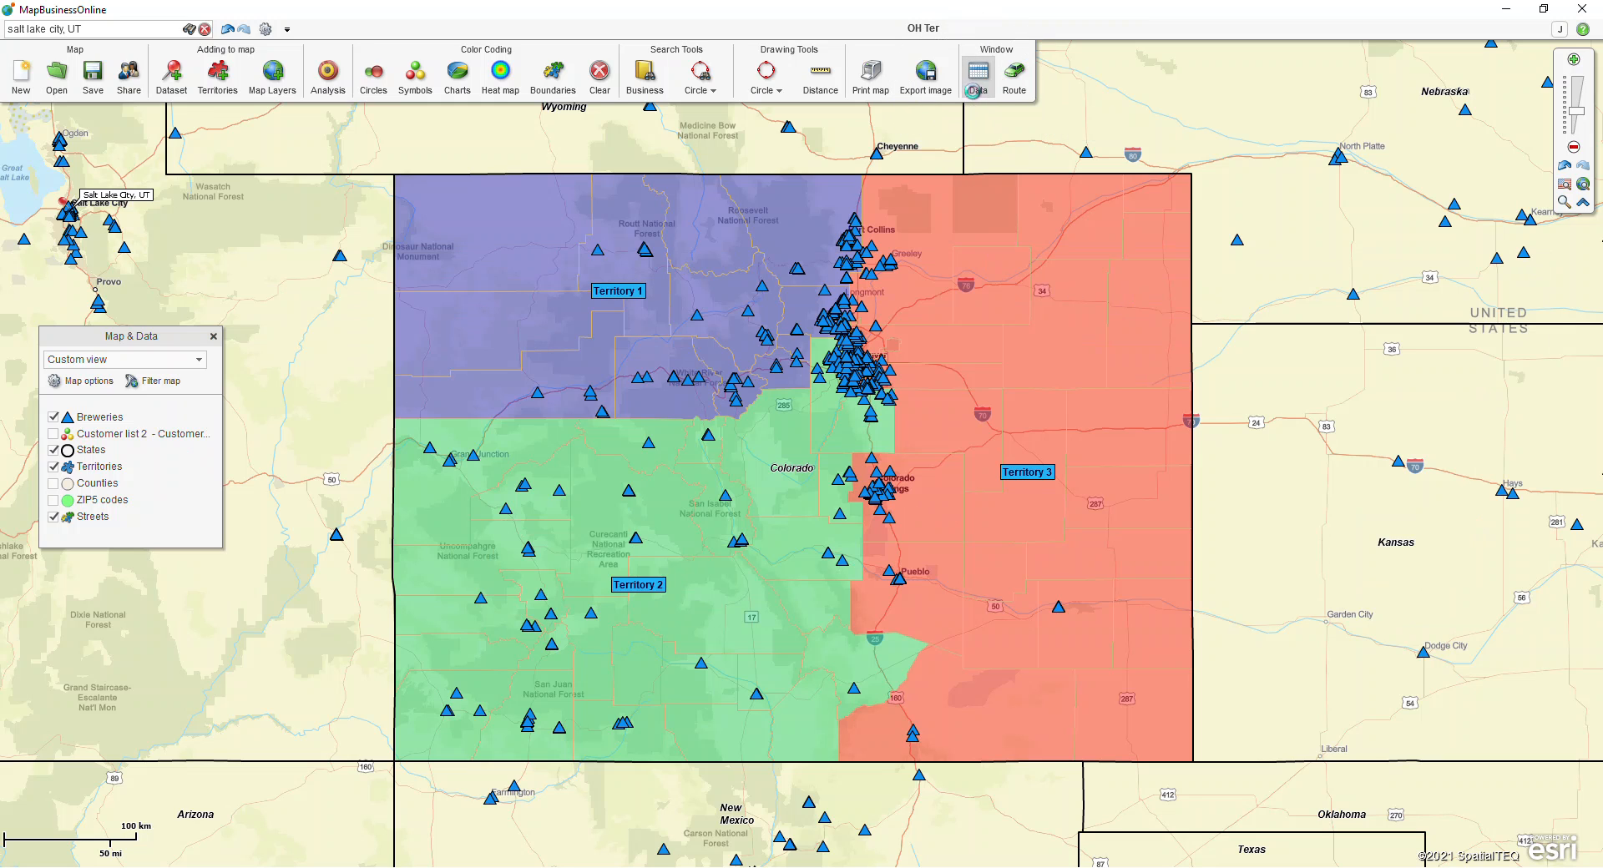
pyautogui.click(455, 301)
pyautogui.click(363, 322)
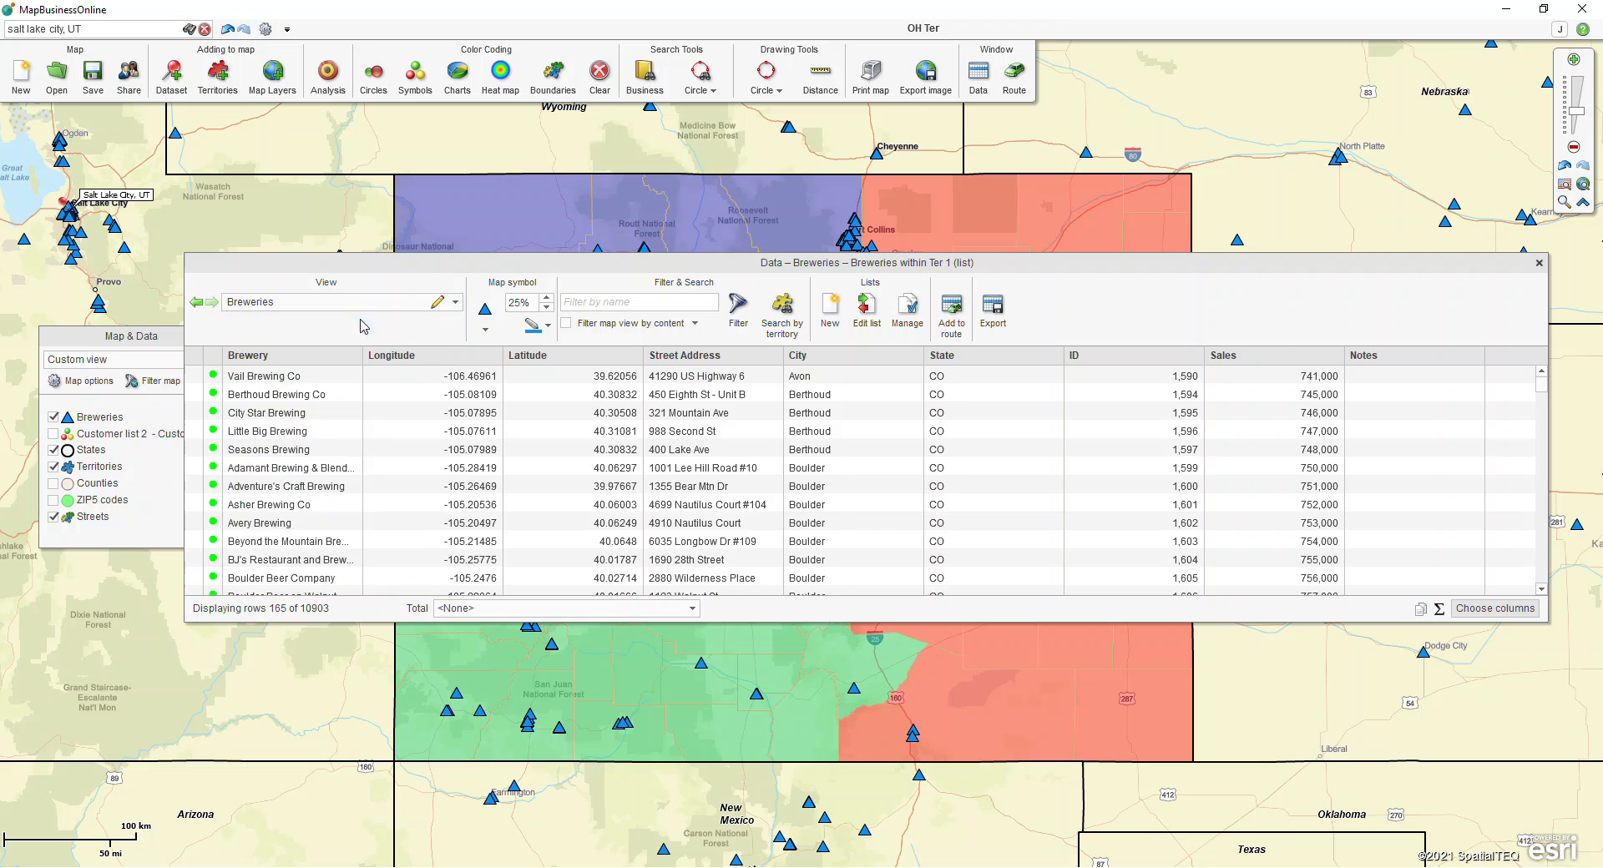
# Step: Set up a Search by territory for brewery locations inside selected territories, choosing only Territory 3
pyautogui.click(779, 331)
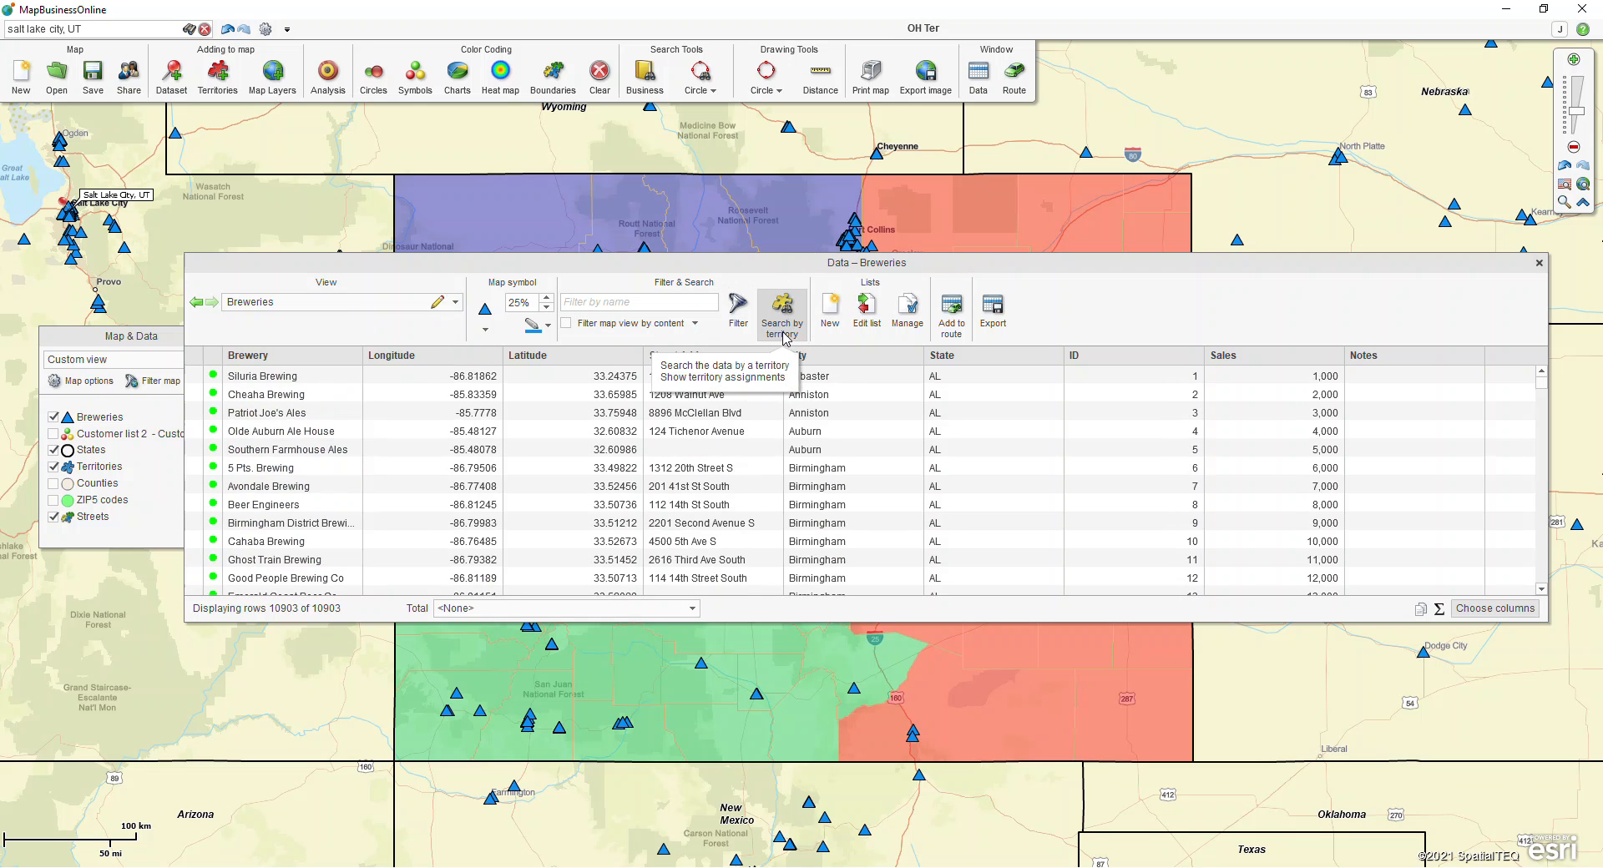
pyautogui.click(781, 332)
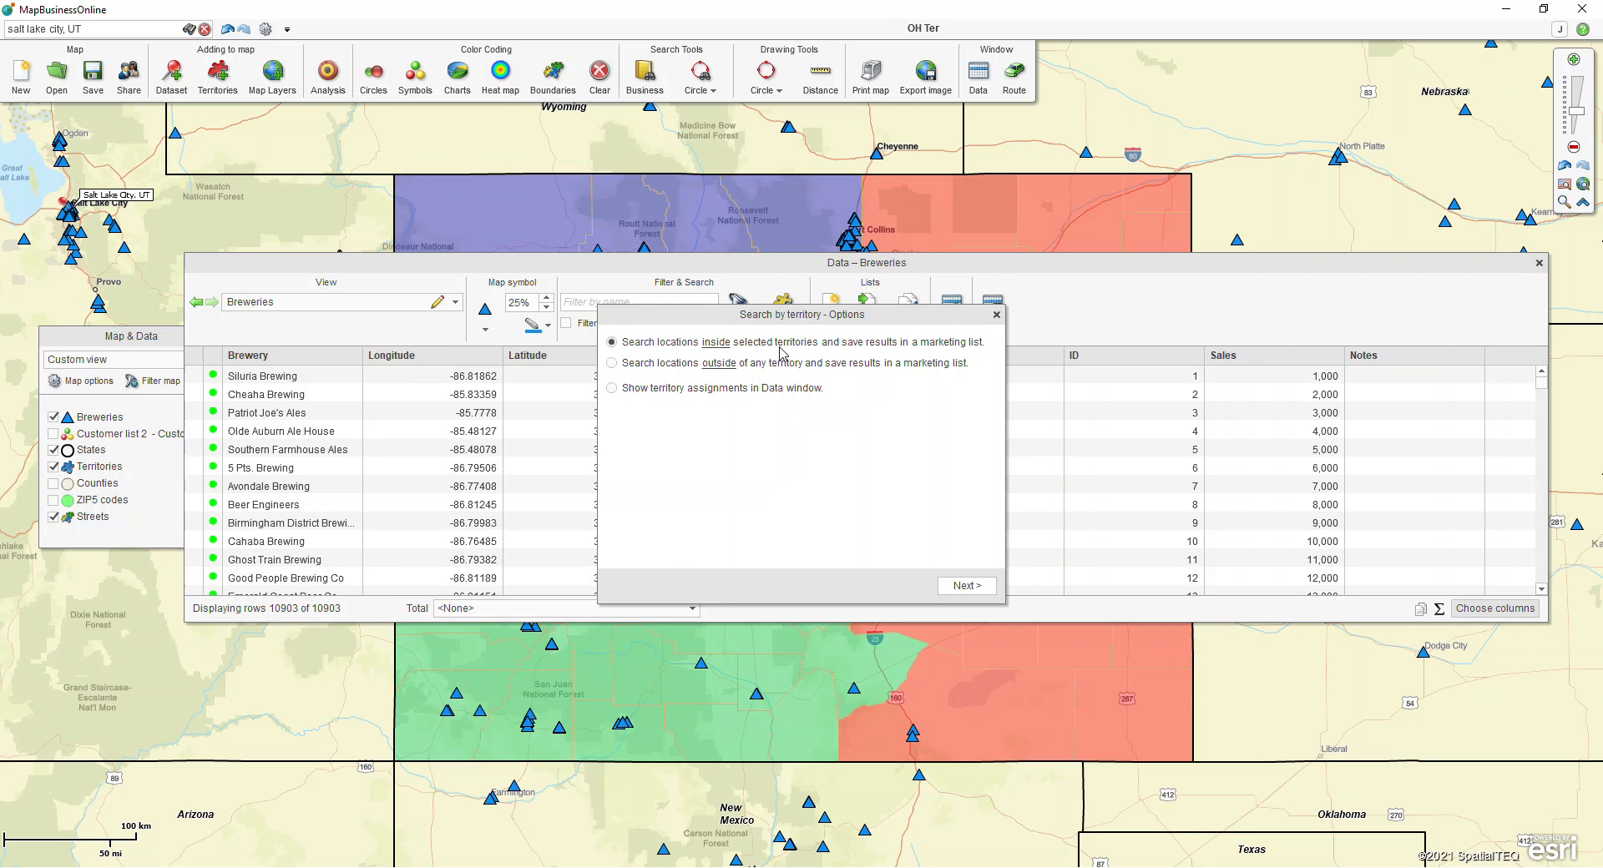
pyautogui.click(683, 365)
pyautogui.click(676, 344)
pyautogui.click(966, 587)
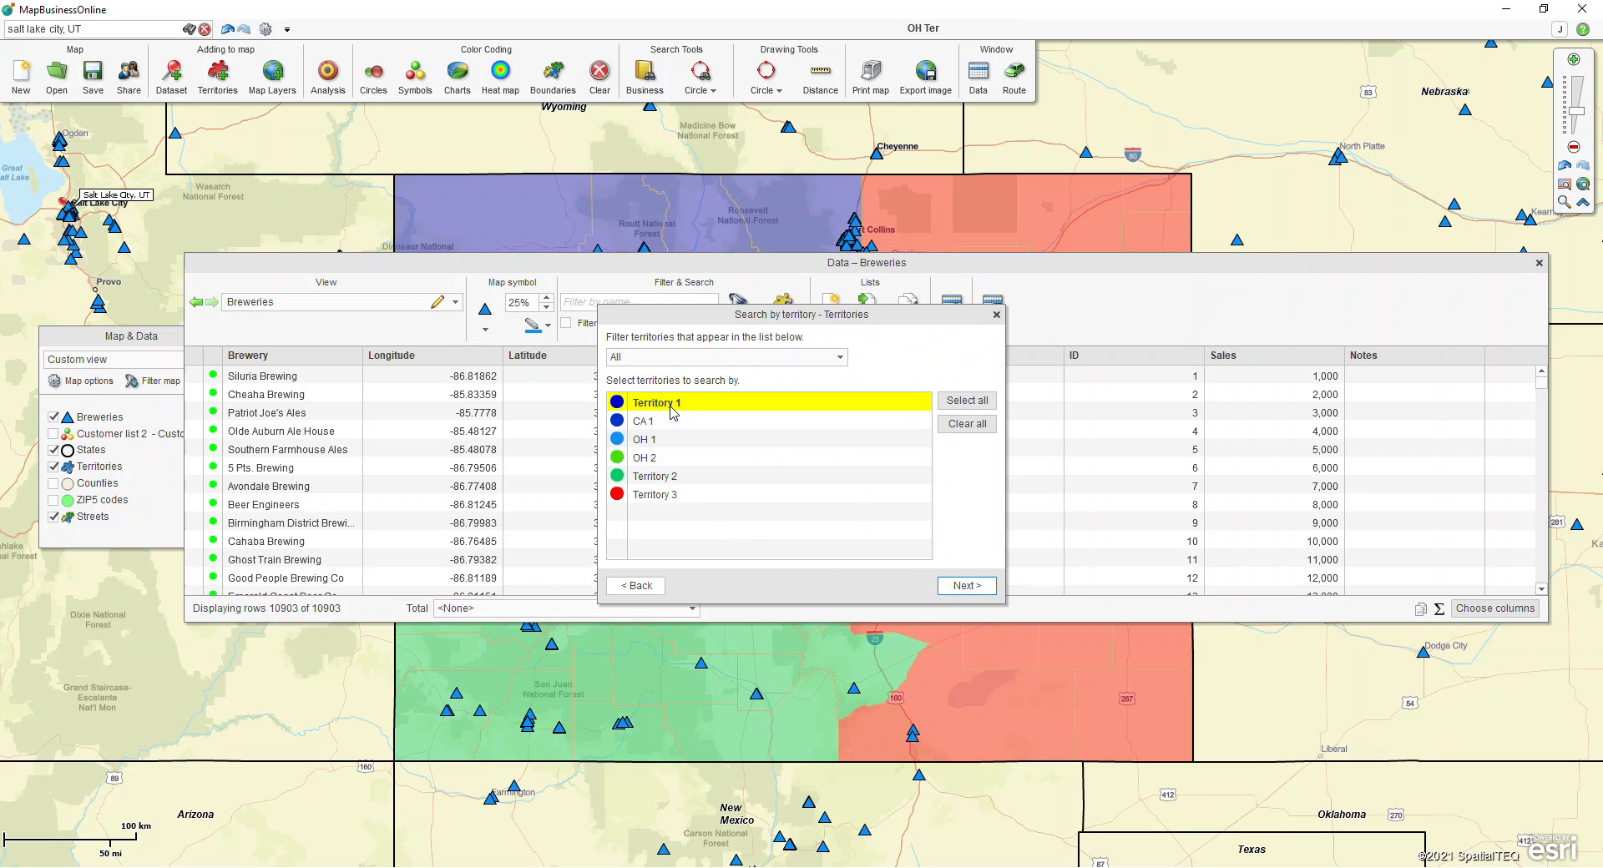
pyautogui.click(655, 479)
pyautogui.click(651, 495)
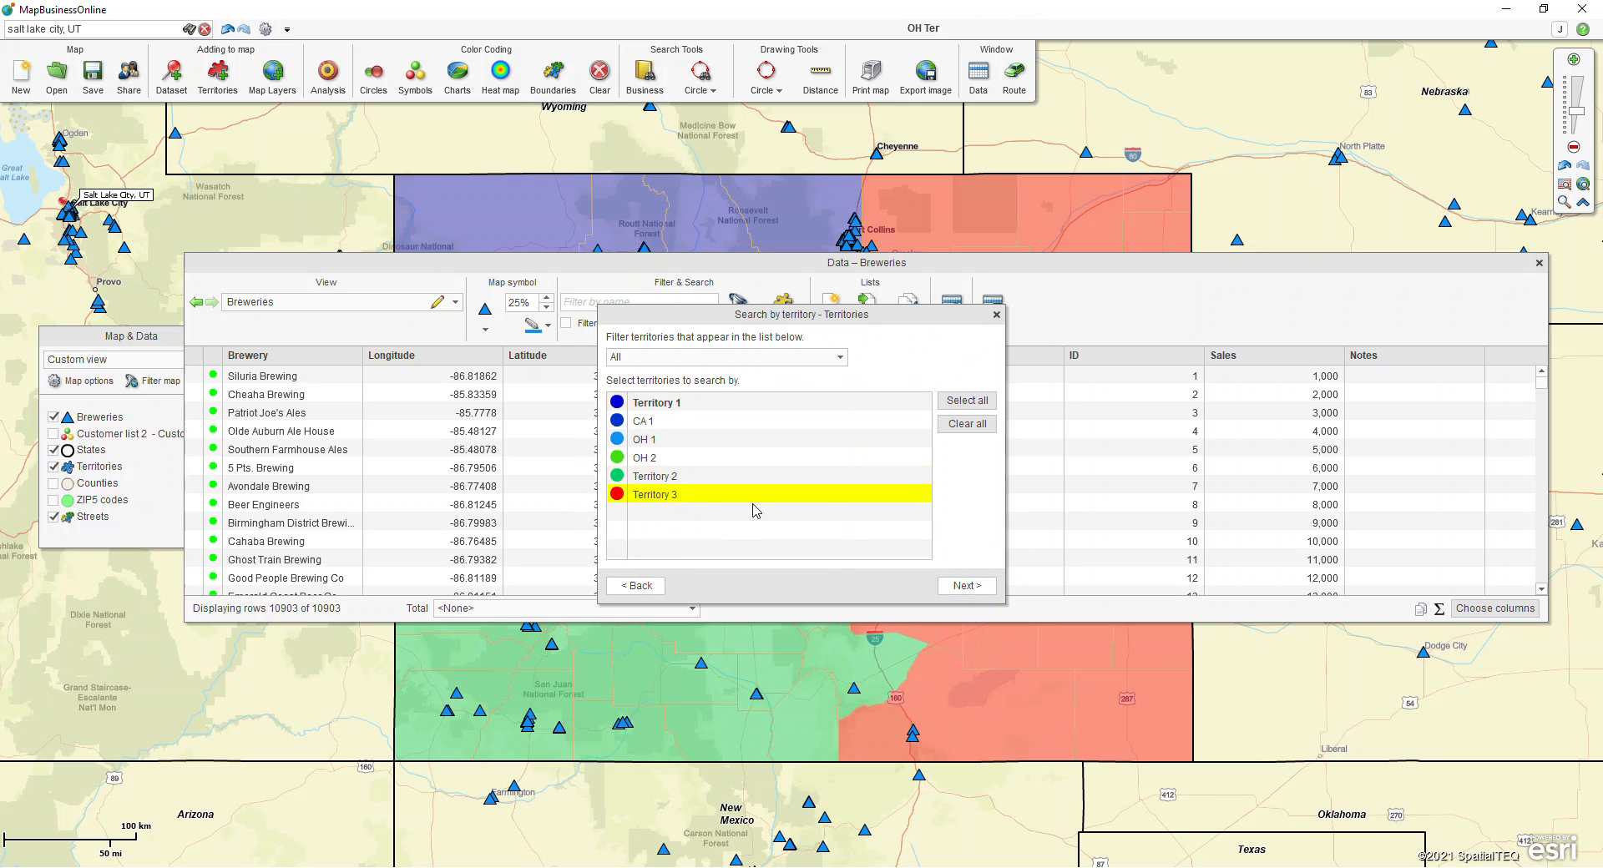
# Step: Create a new marketing list named "Breweries within Ter 3" from the territory search
pyautogui.click(972, 585)
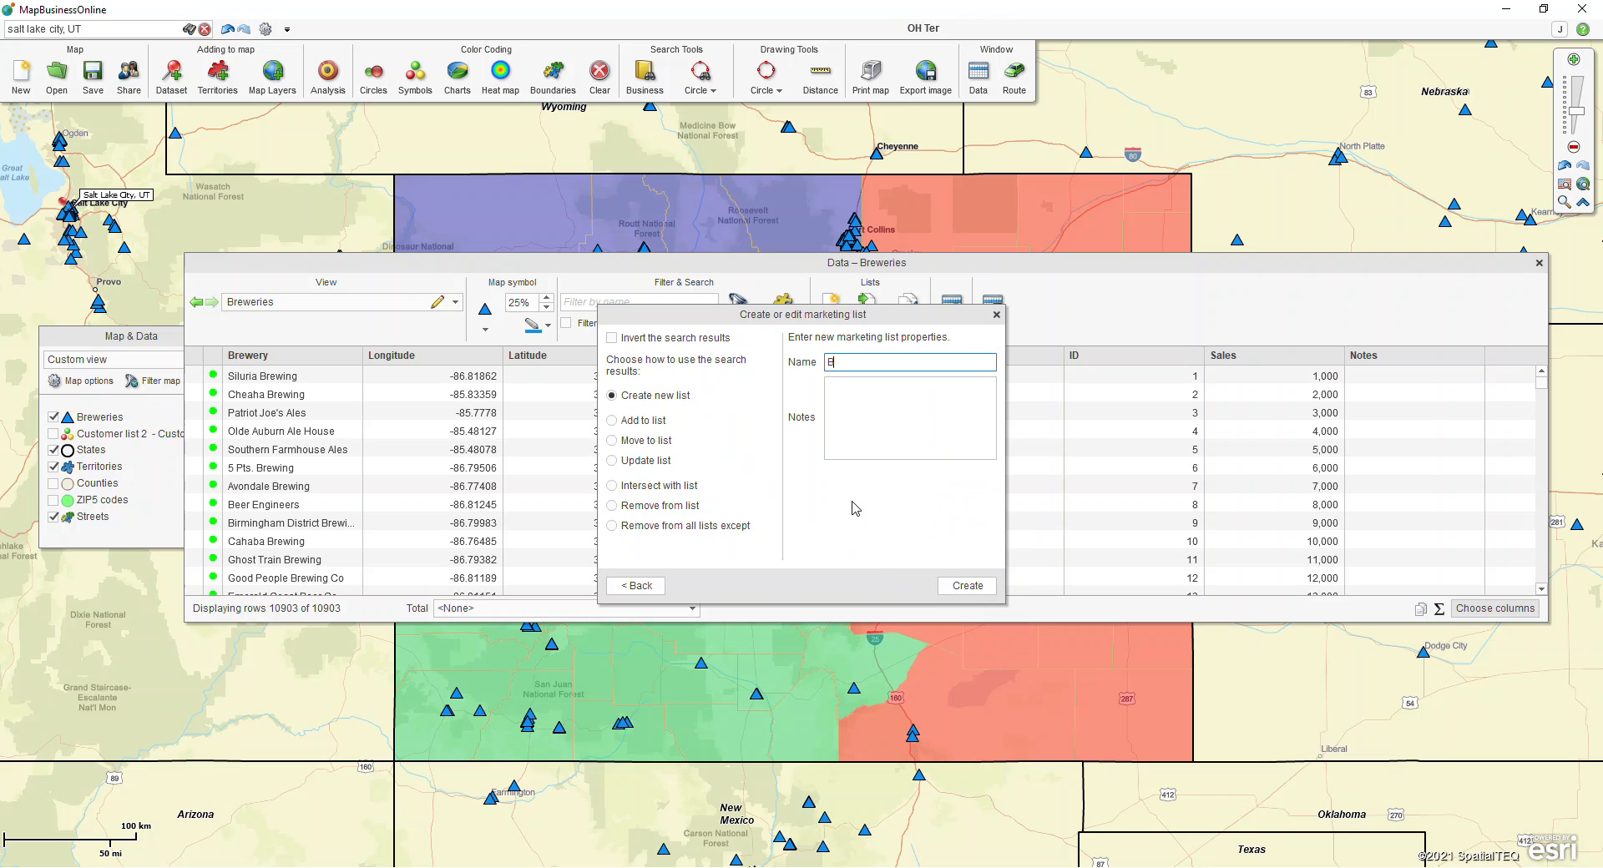
pyautogui.write('Breweries within Ter 3')
pyautogui.click(967, 585)
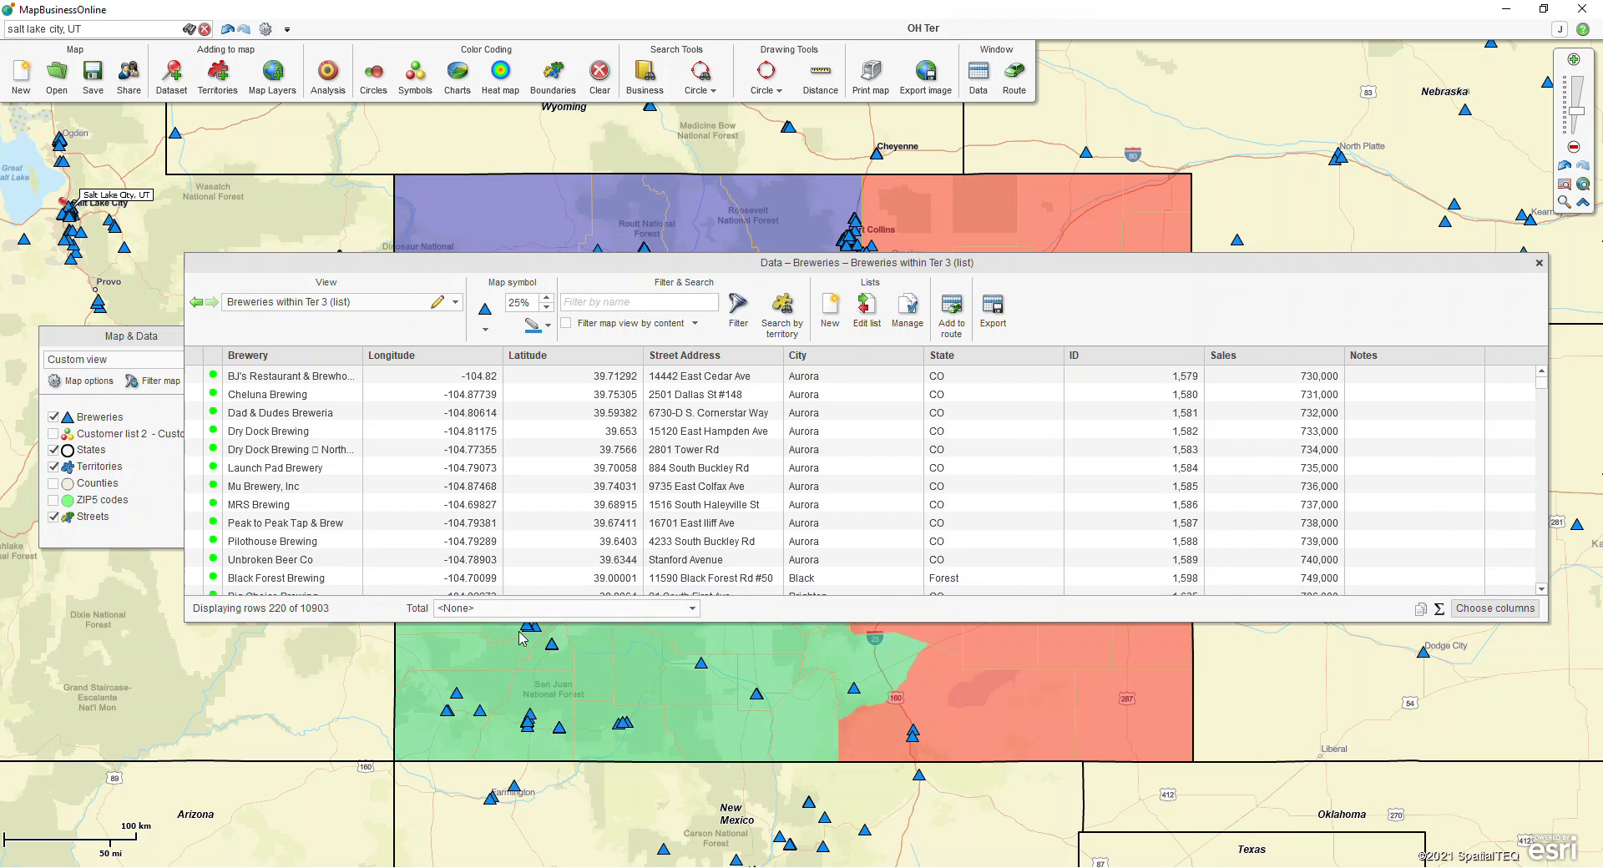
# Step: Check which brewery marketing lists are available as views in the data window
pyautogui.click(280, 616)
pyautogui.click(309, 616)
pyautogui.click(455, 301)
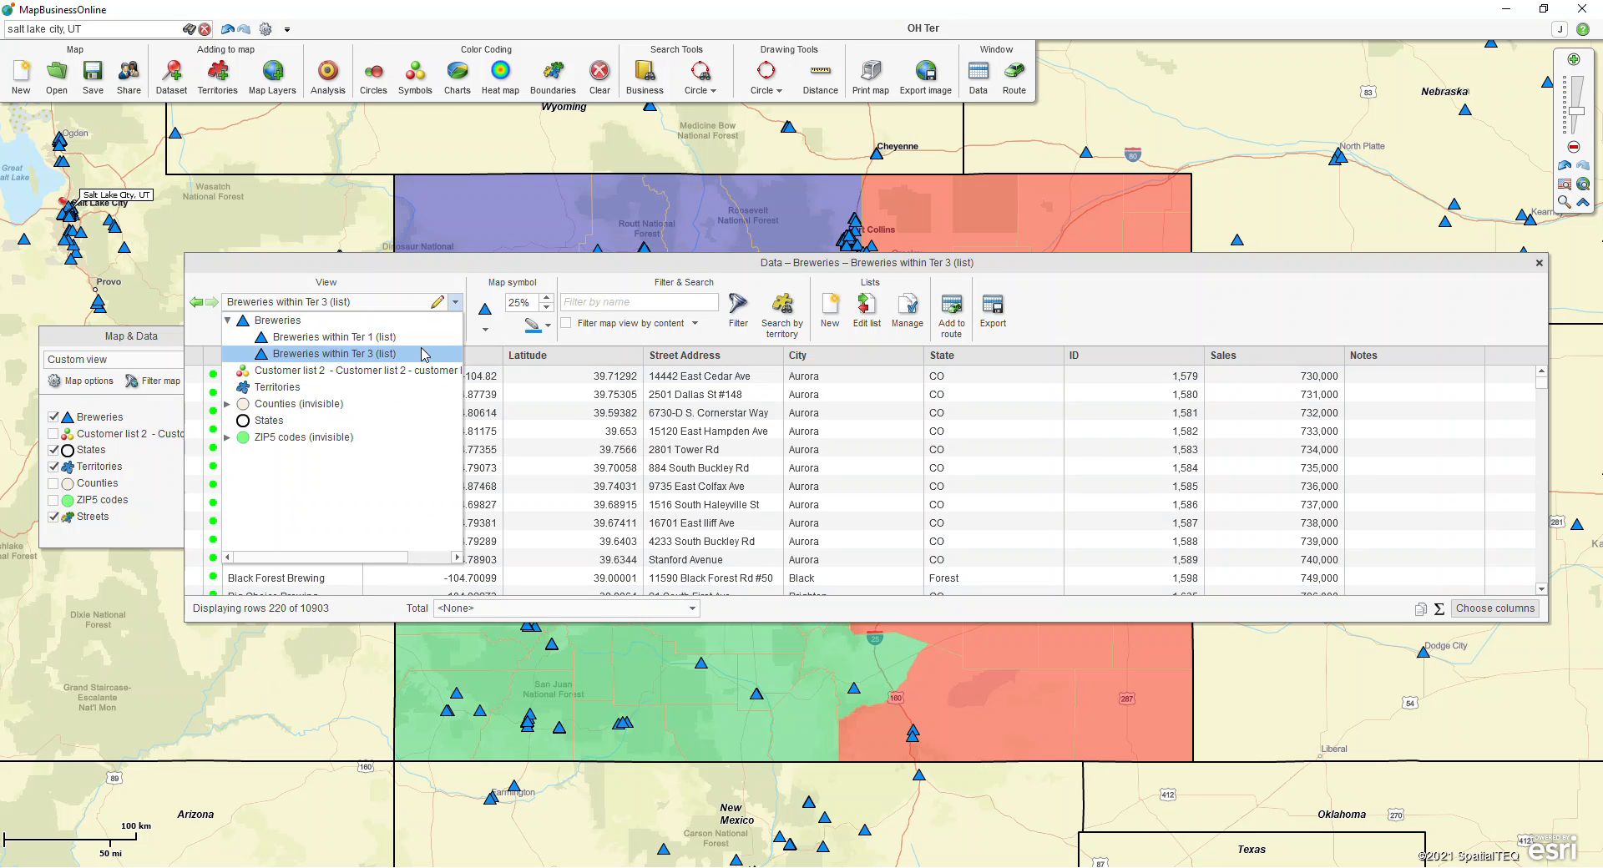
pyautogui.click(1117, 318)
pyautogui.click(1005, 323)
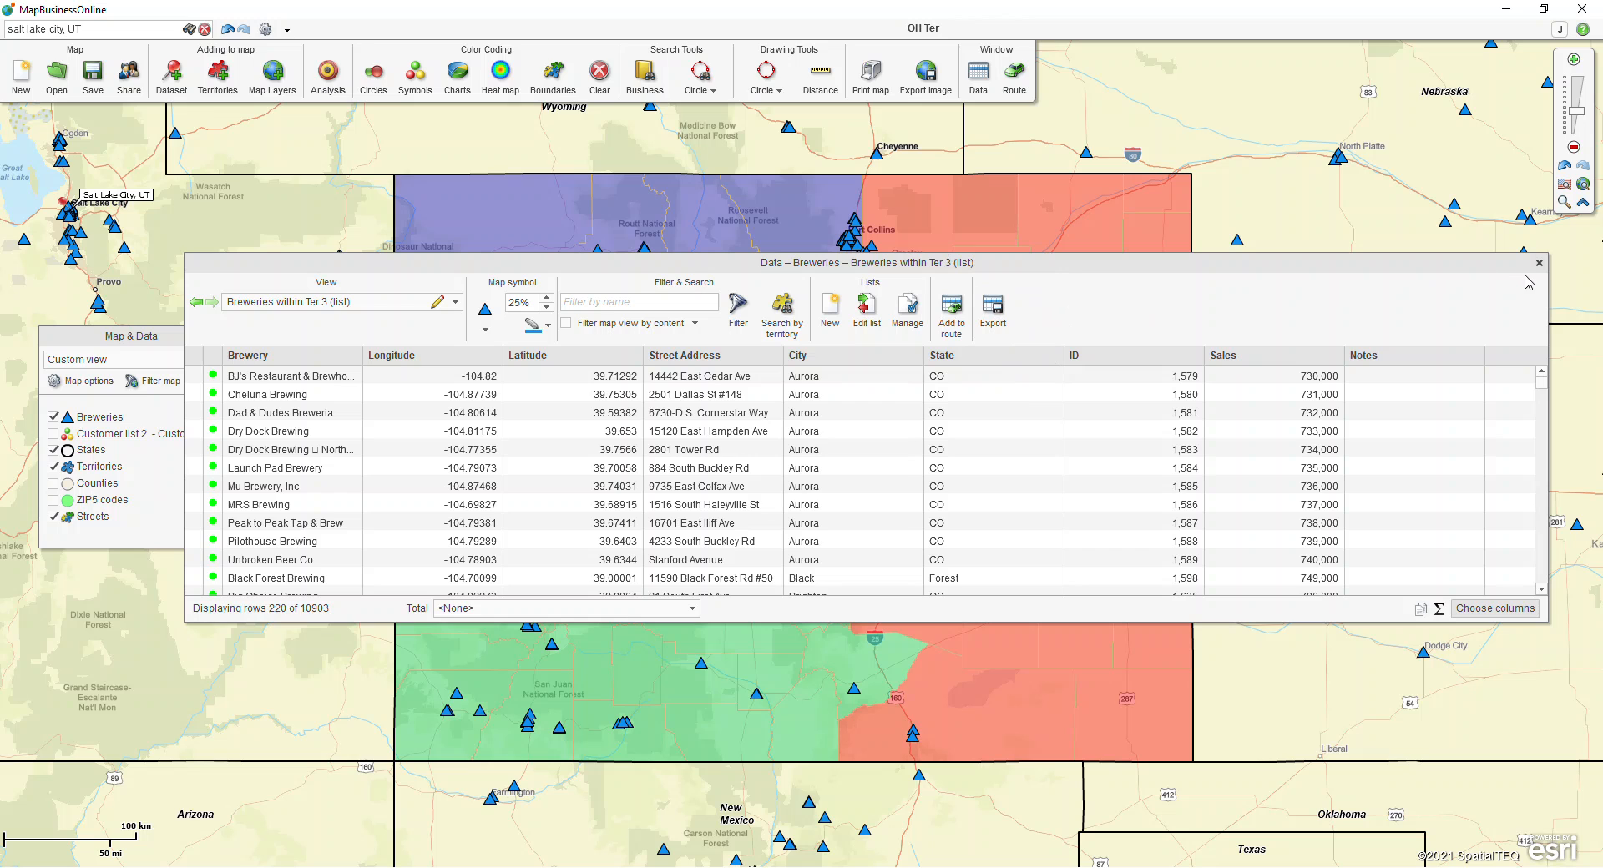
# Step: Lower the data window and reposition the map so the Colorado territories show above it
pyautogui.moveTo(1217, 266); pyautogui.dragTo(1166, 418)
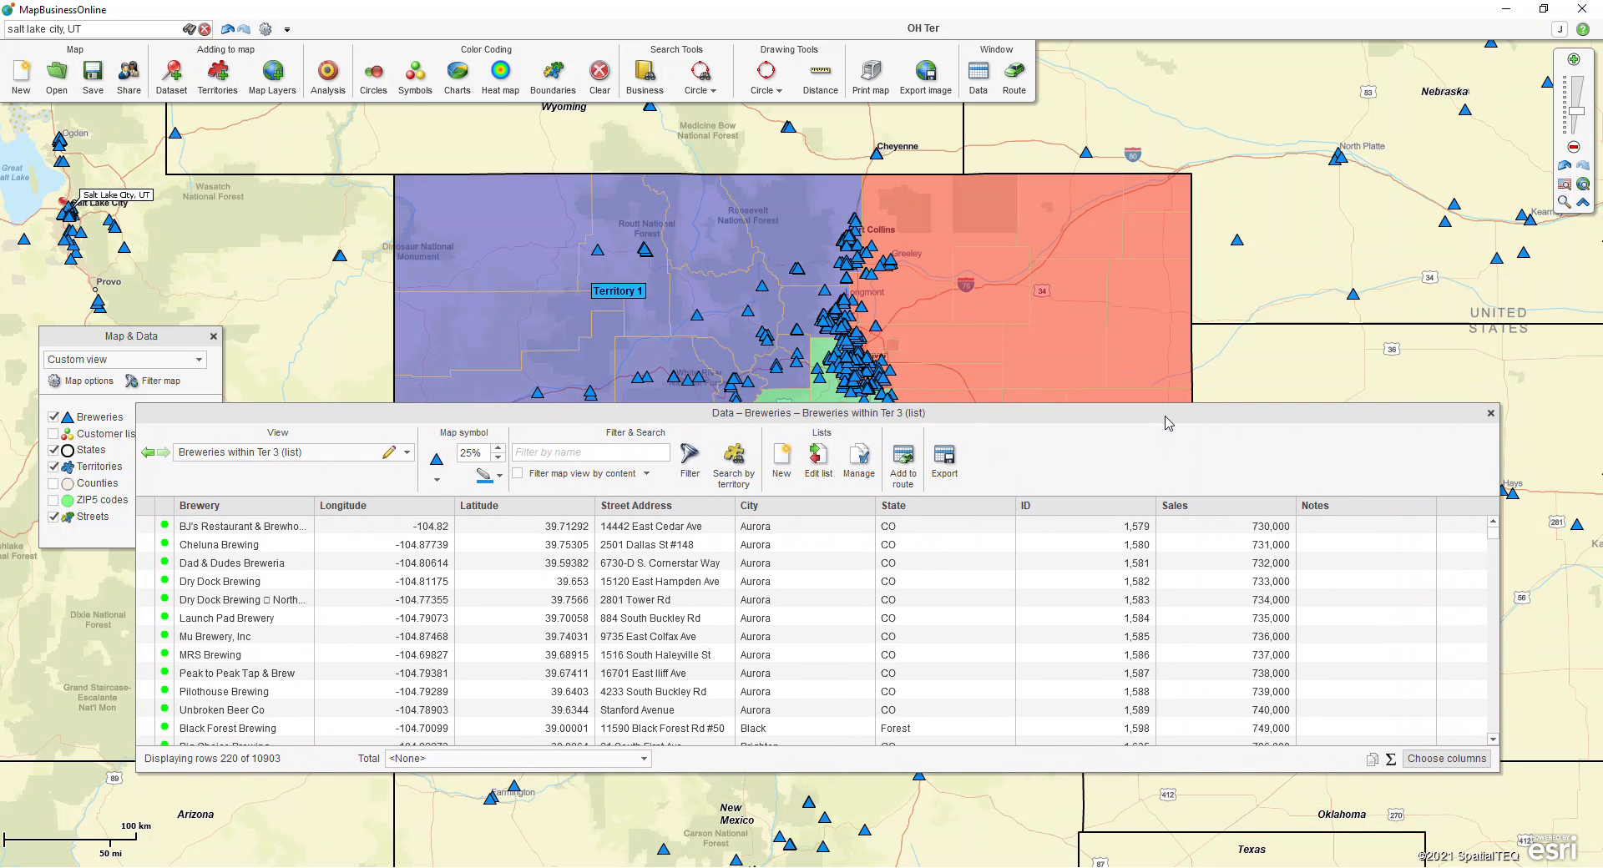
pyautogui.moveTo(1135, 415); pyautogui.dragTo(1162, 545)
pyautogui.moveTo(1244, 406); pyautogui.dragTo(1219, 283)
pyautogui.moveTo(1019, 541); pyautogui.dragTo(1011, 451)
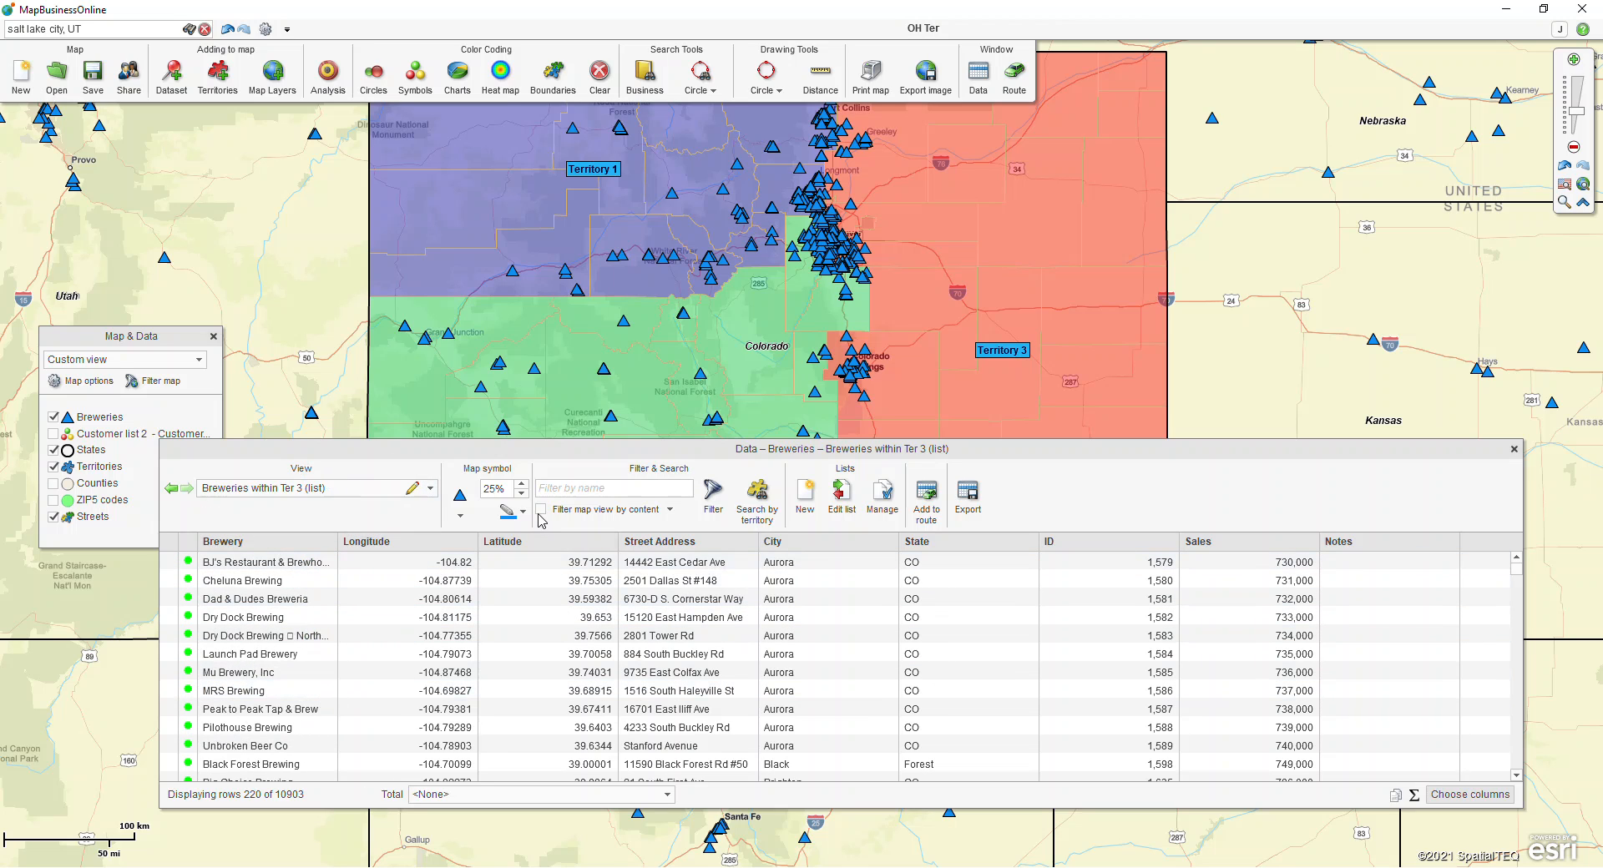
# Step: Filter the map view by the content of the Breweries within Ter 3 list, and turn the filter off again
pyautogui.click(596, 511)
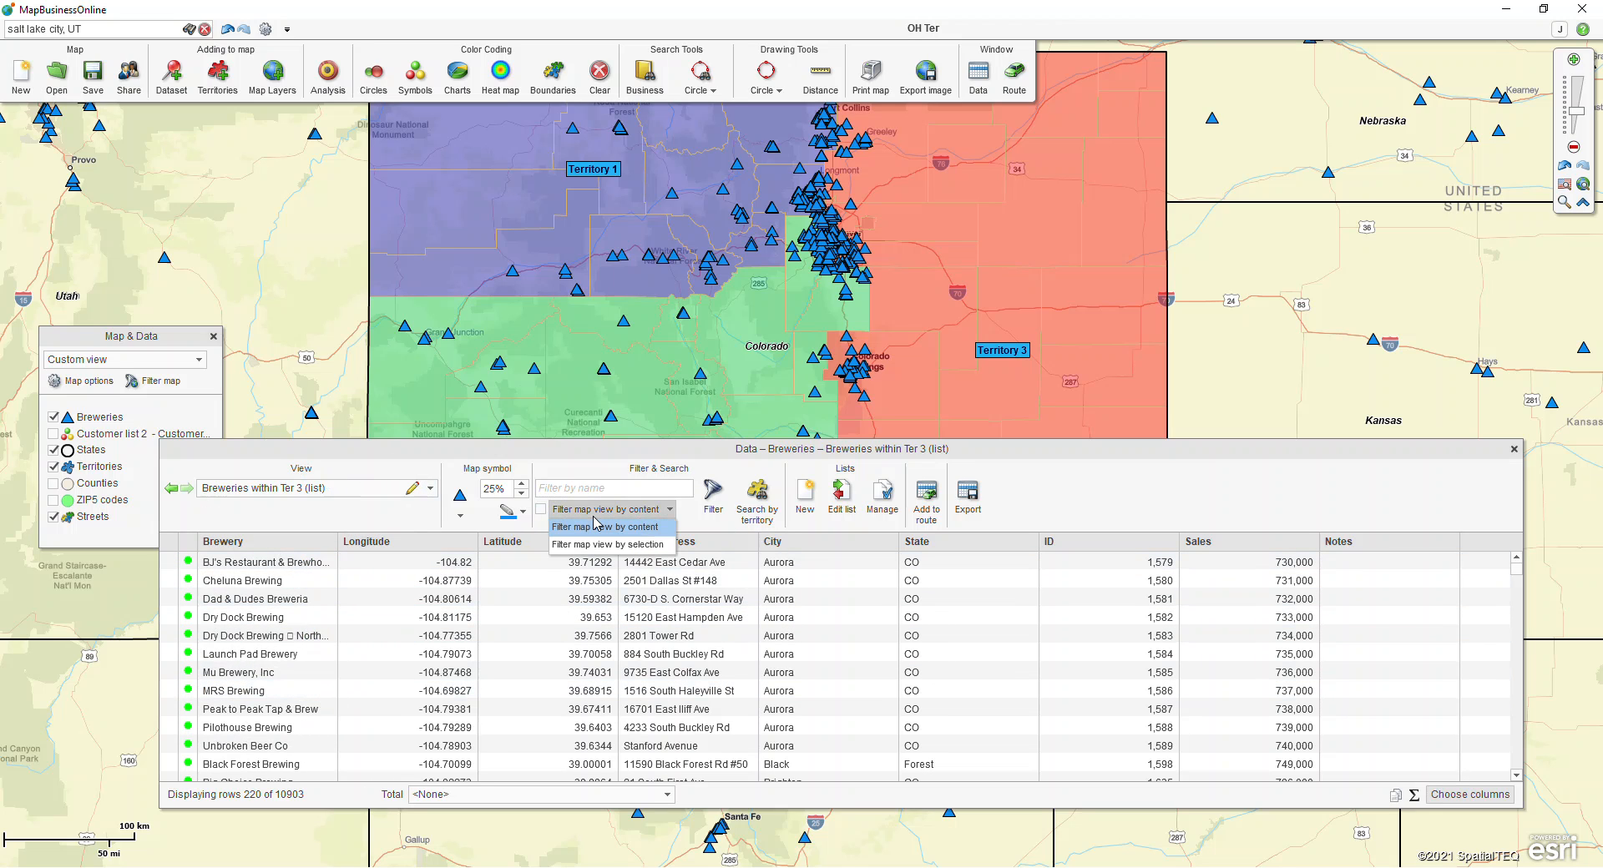
pyautogui.click(593, 517)
pyautogui.click(580, 516)
pyautogui.click(582, 526)
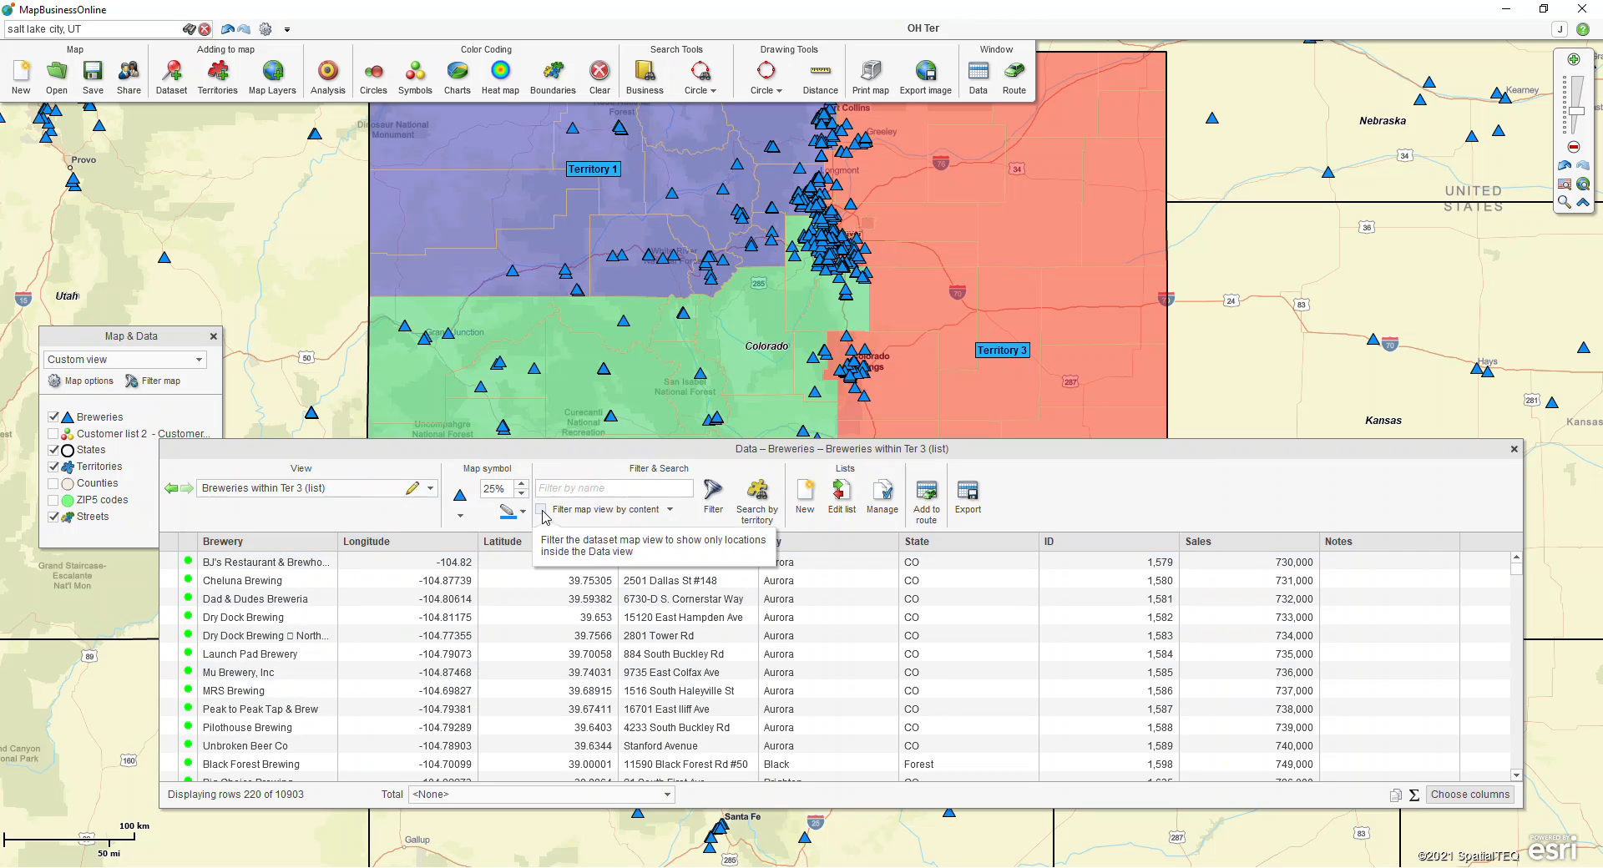
pyautogui.click(541, 510)
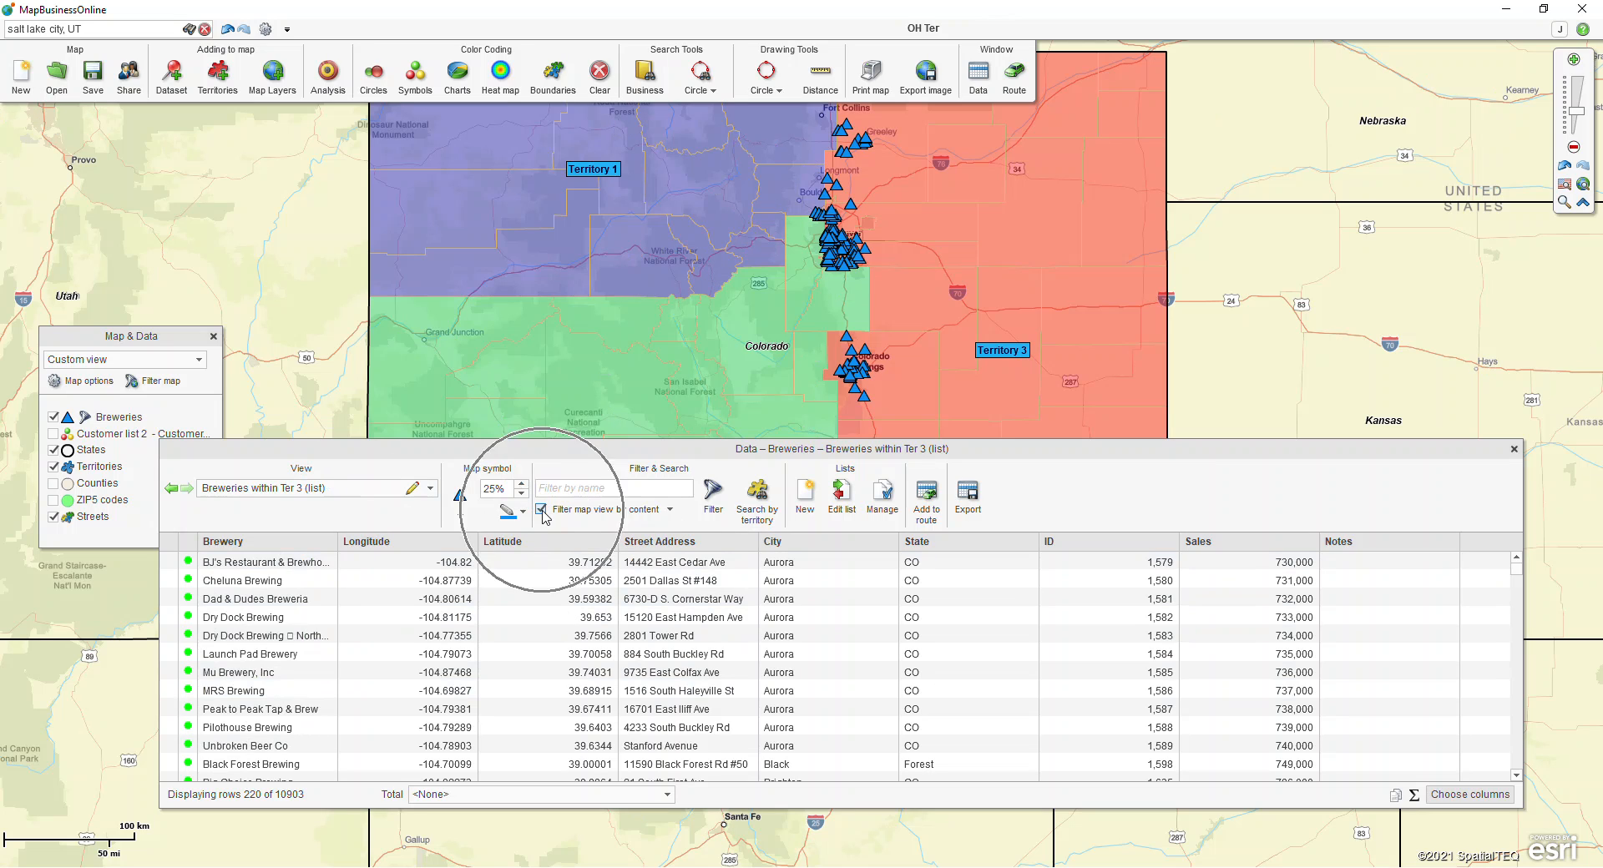
pyautogui.click(542, 512)
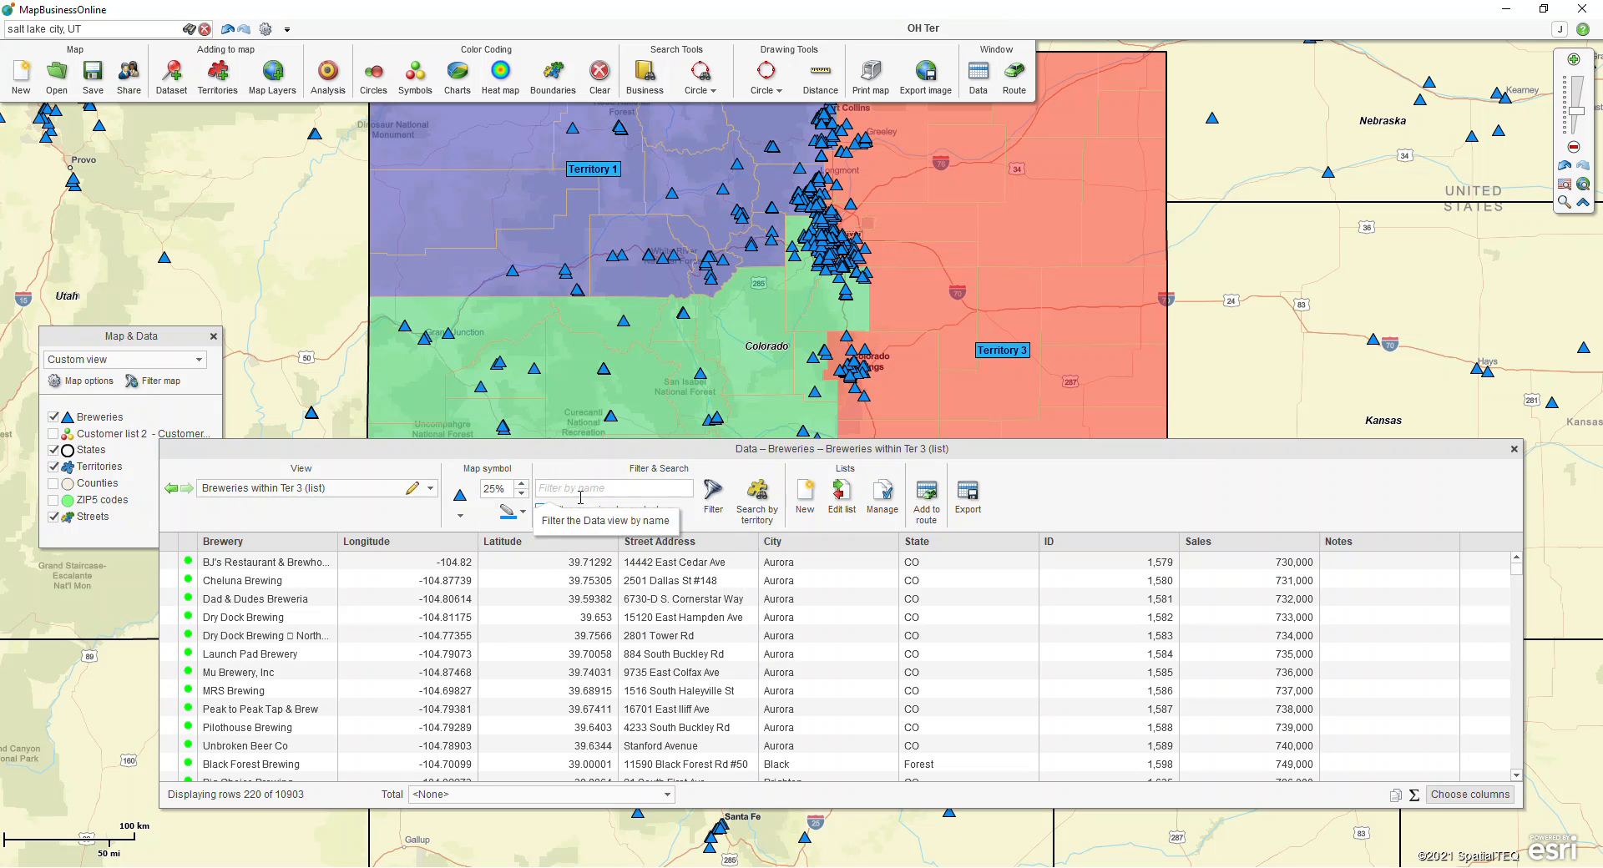
# Step: Show the Territories layer in the data window and move the window lower to uncover more of the map
pyautogui.click(431, 489)
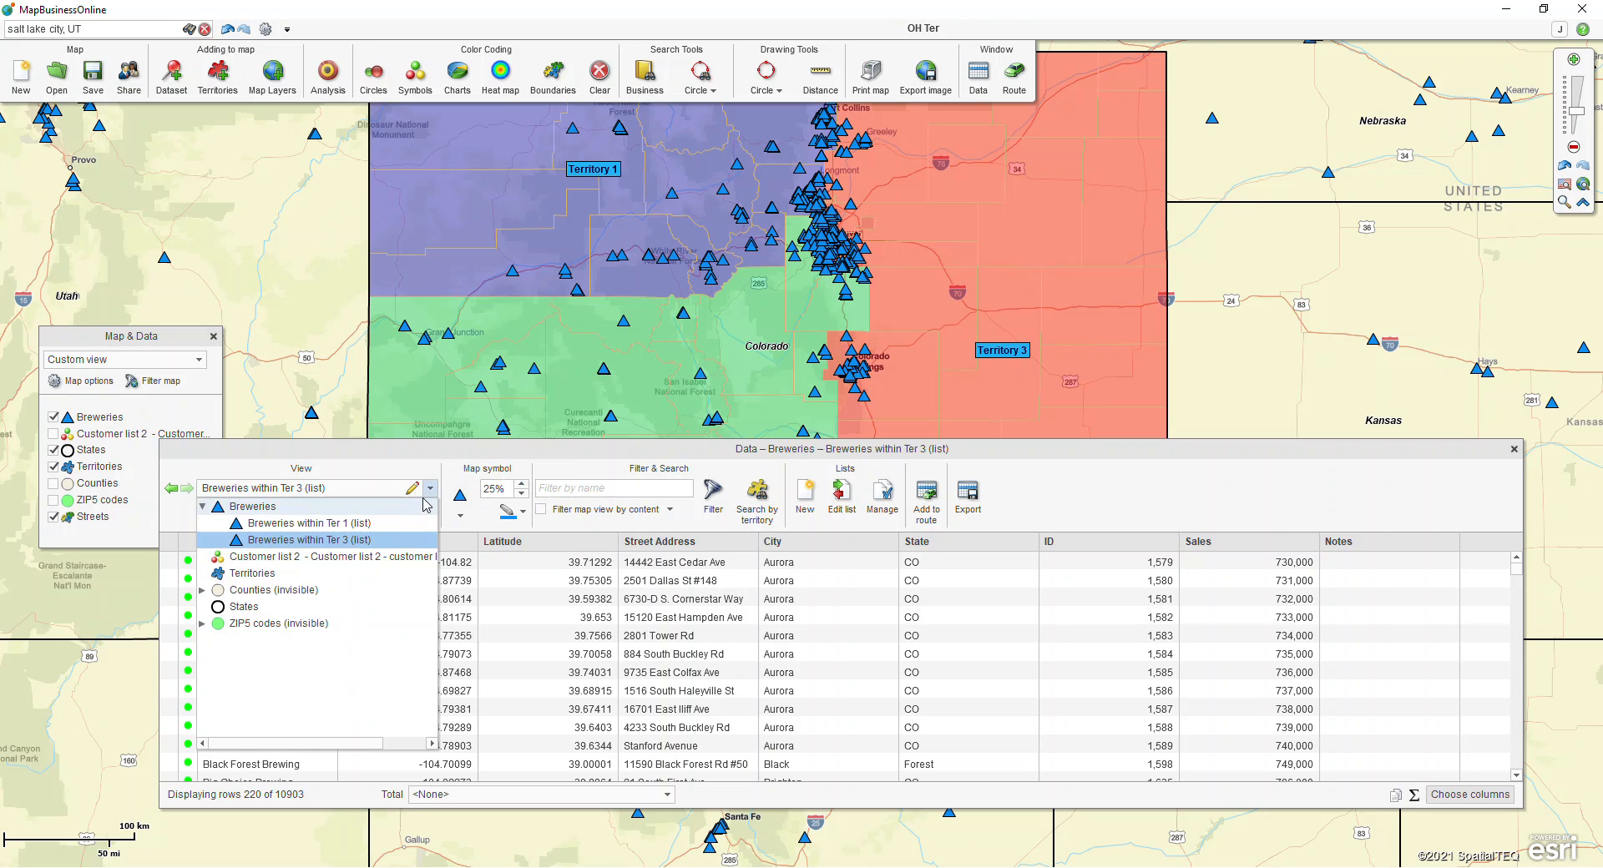
pyautogui.click(253, 574)
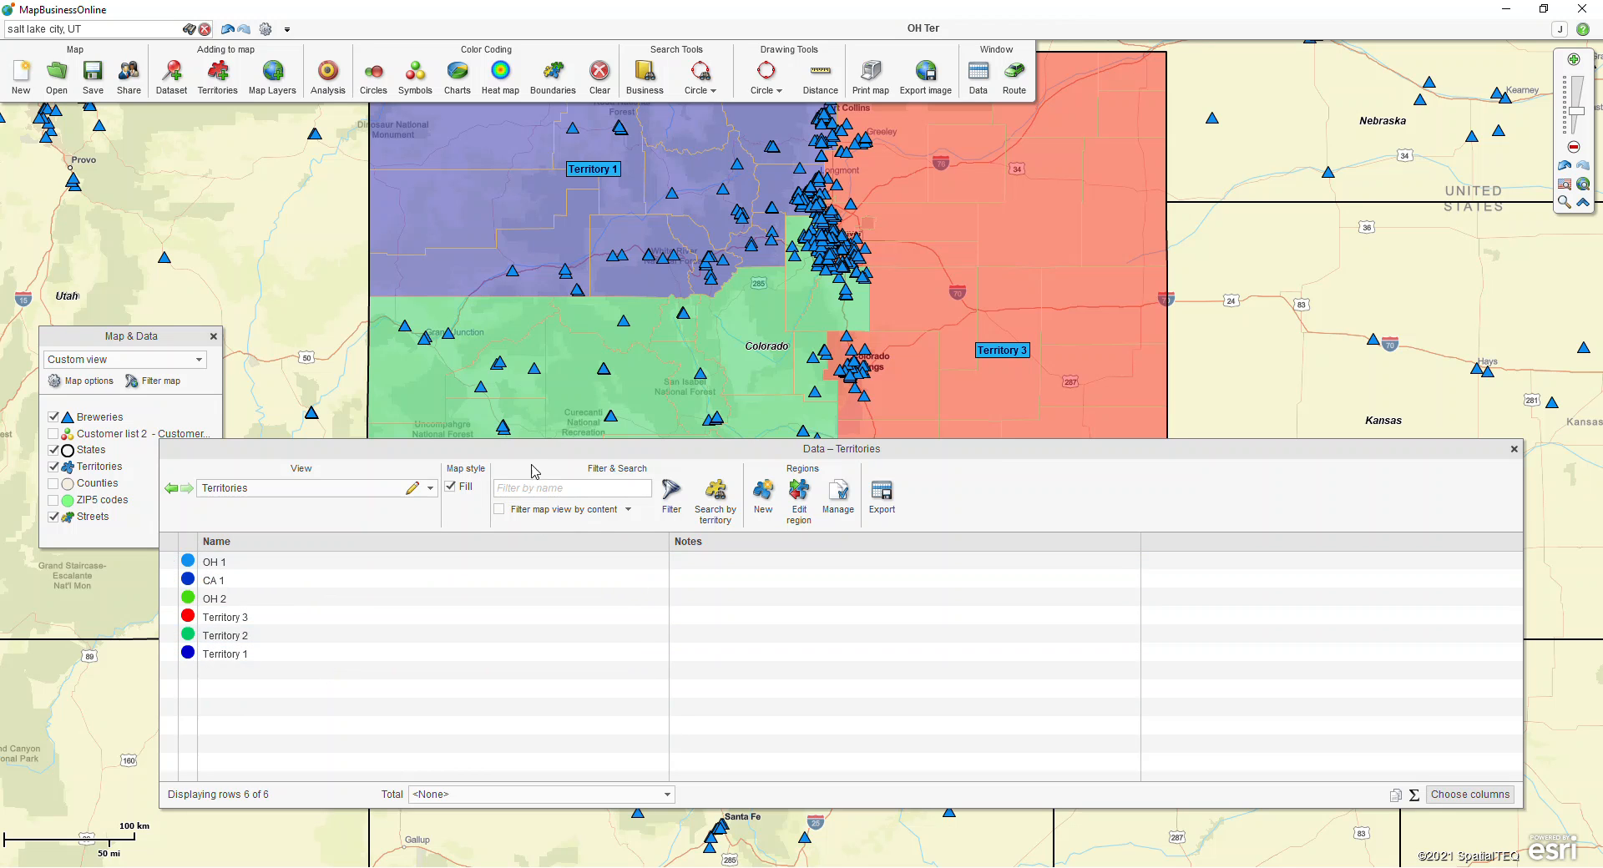
pyautogui.moveTo(535, 456); pyautogui.dragTo(556, 505)
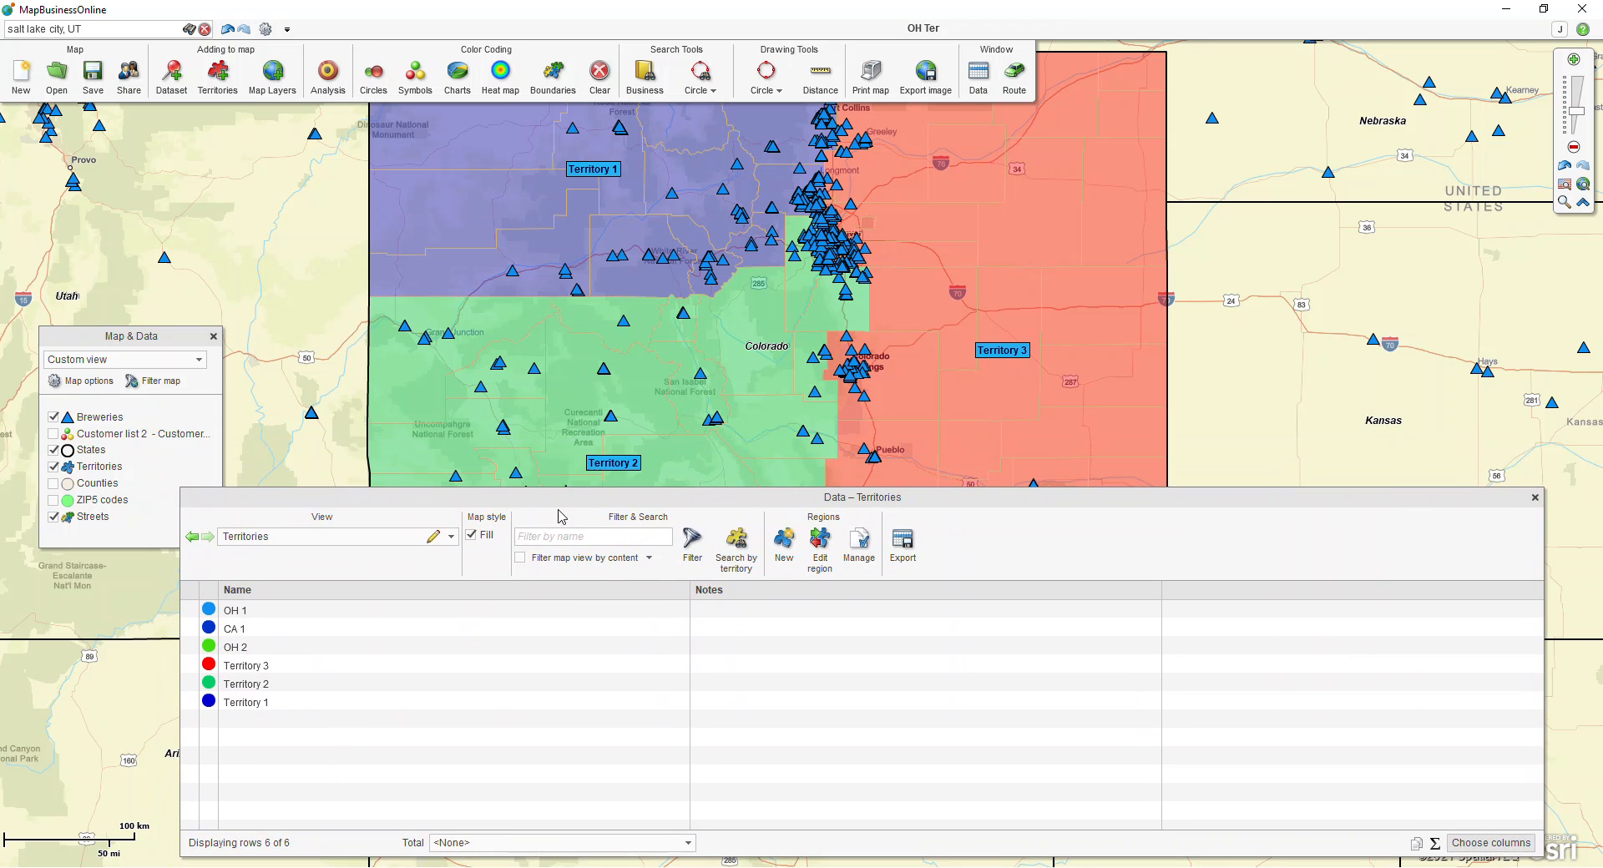
# Step: Filter the Territories data view by the name Territory 2 and filter the map view by that content
pyautogui.click(552, 538)
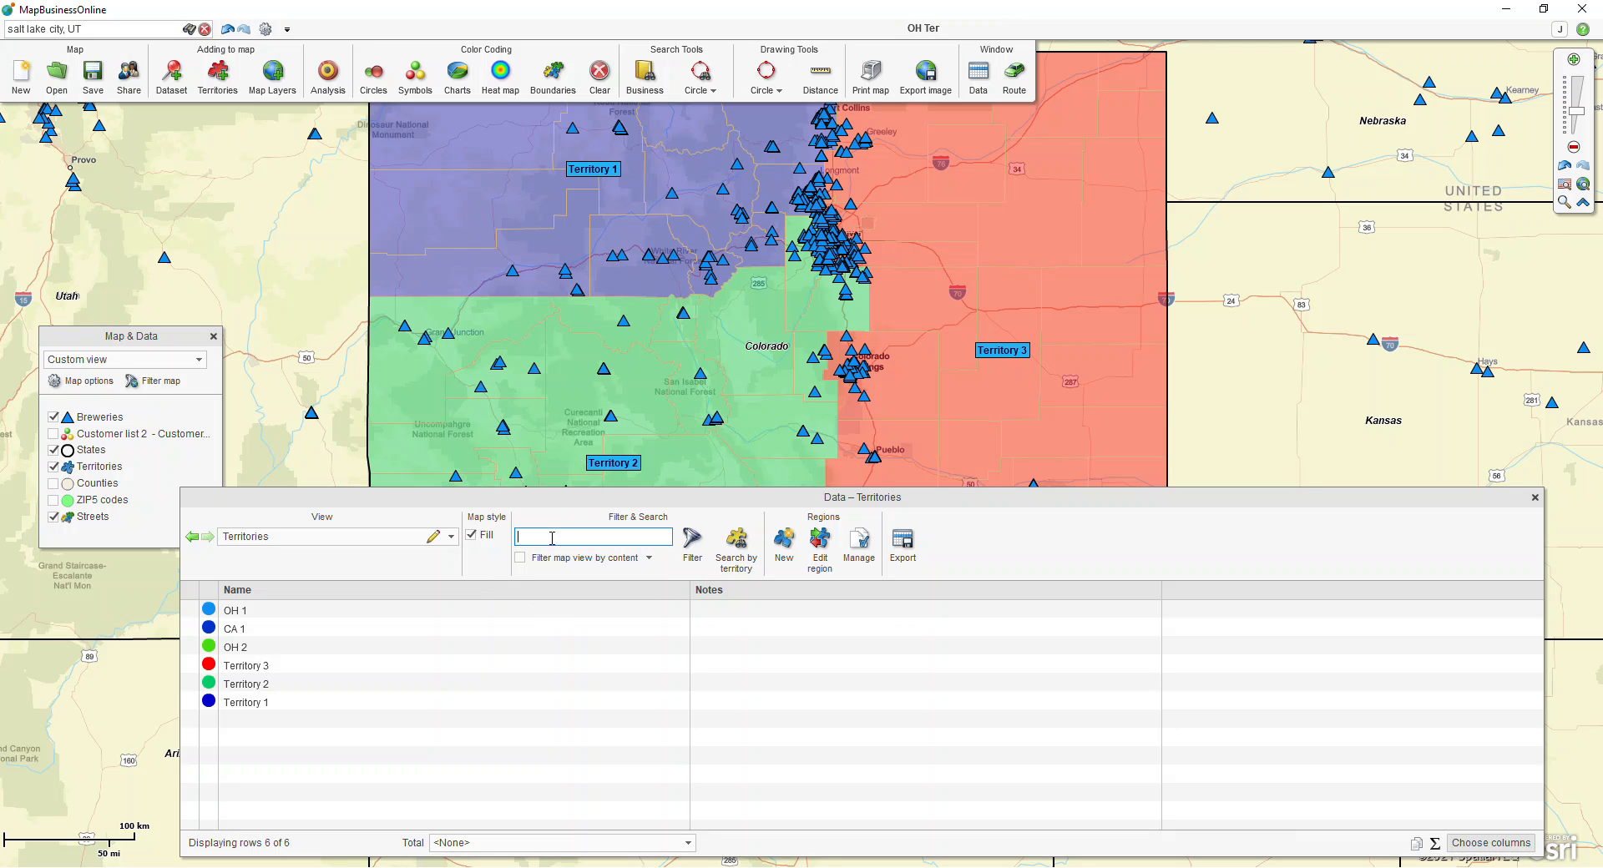
pyautogui.write('Territory 2')
pyautogui.click(646, 542)
pyautogui.click(374, 616)
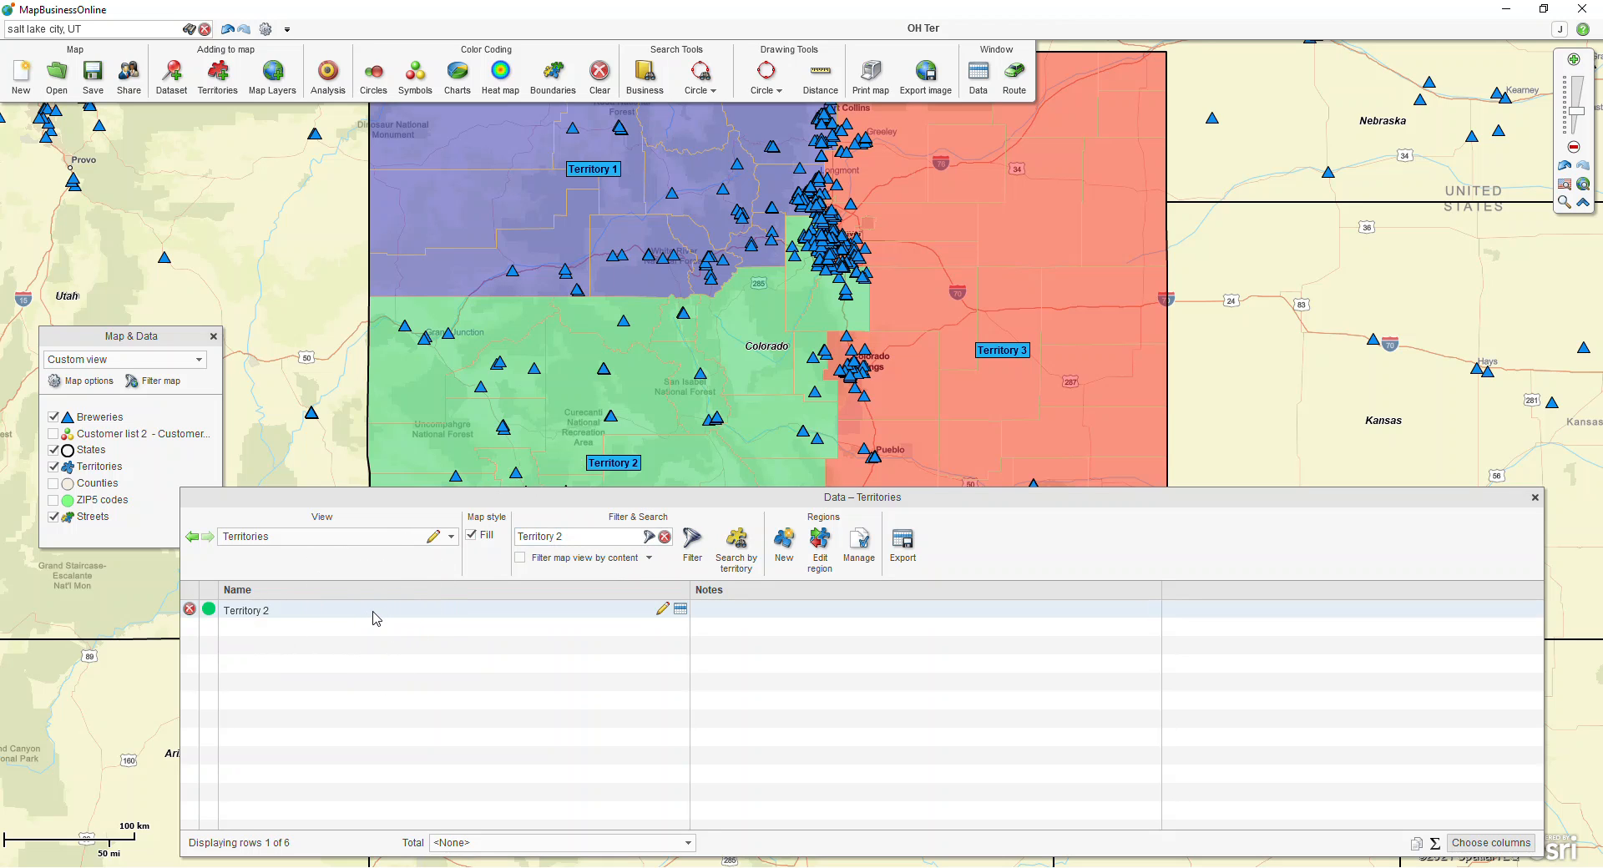
pyautogui.click(520, 559)
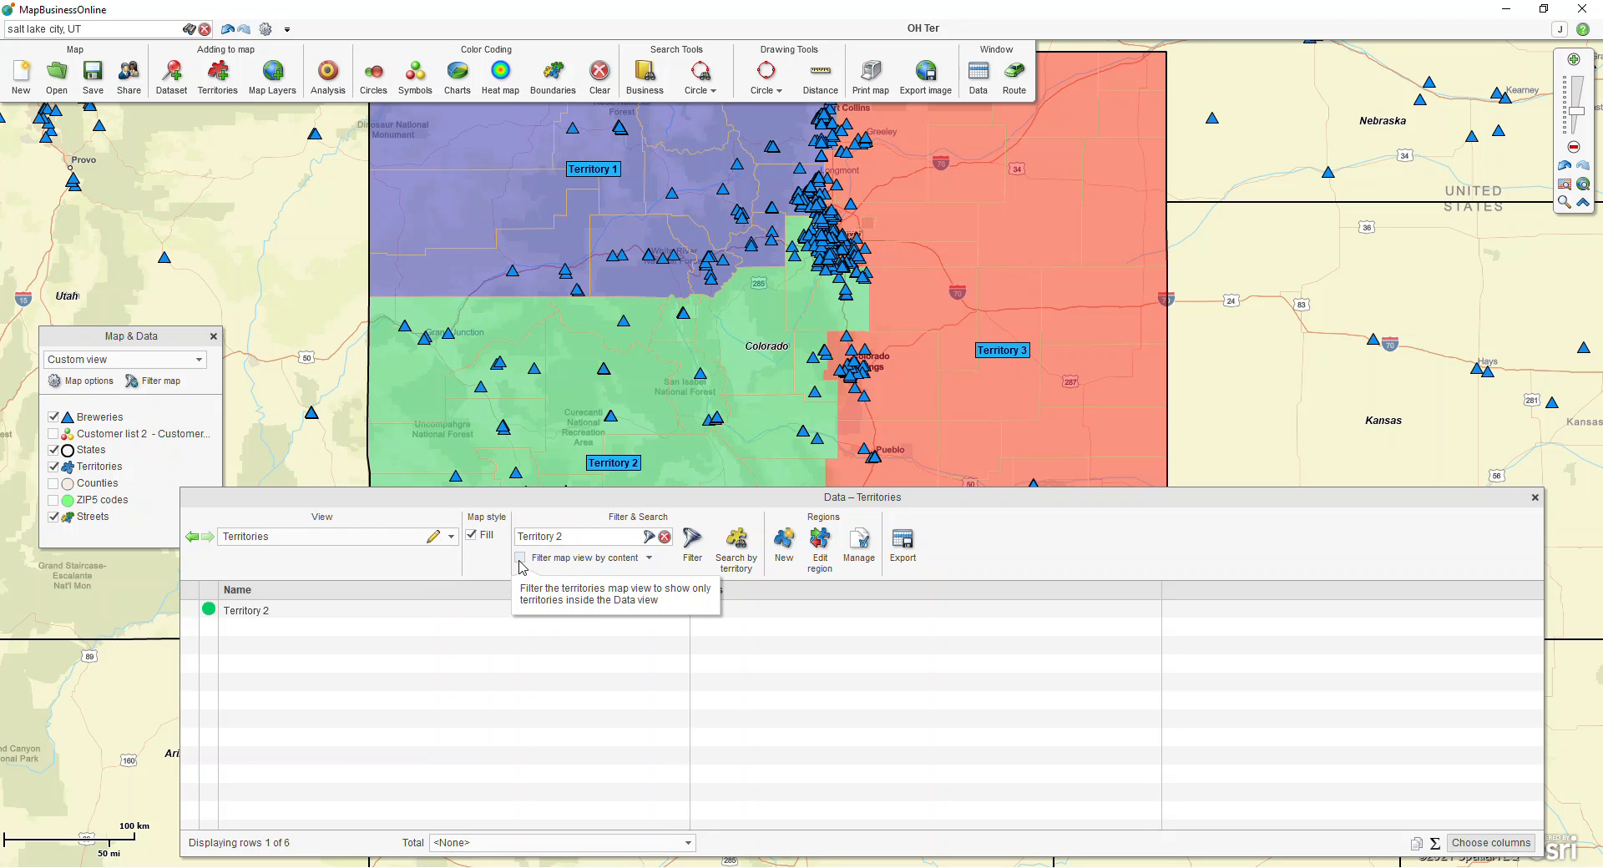
pyautogui.click(520, 563)
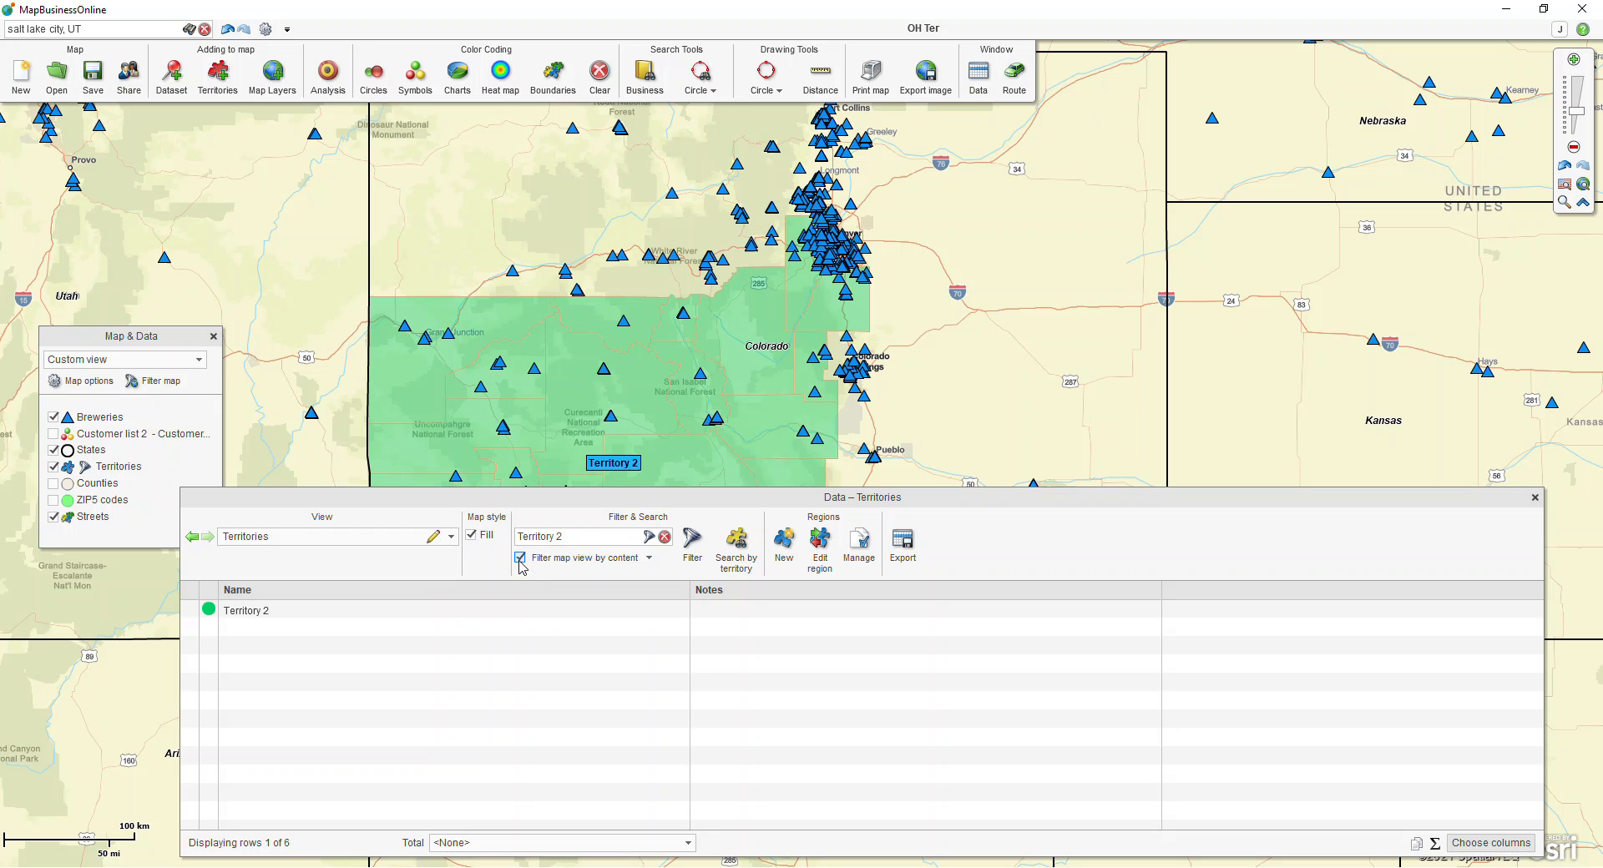
pyautogui.click(450, 537)
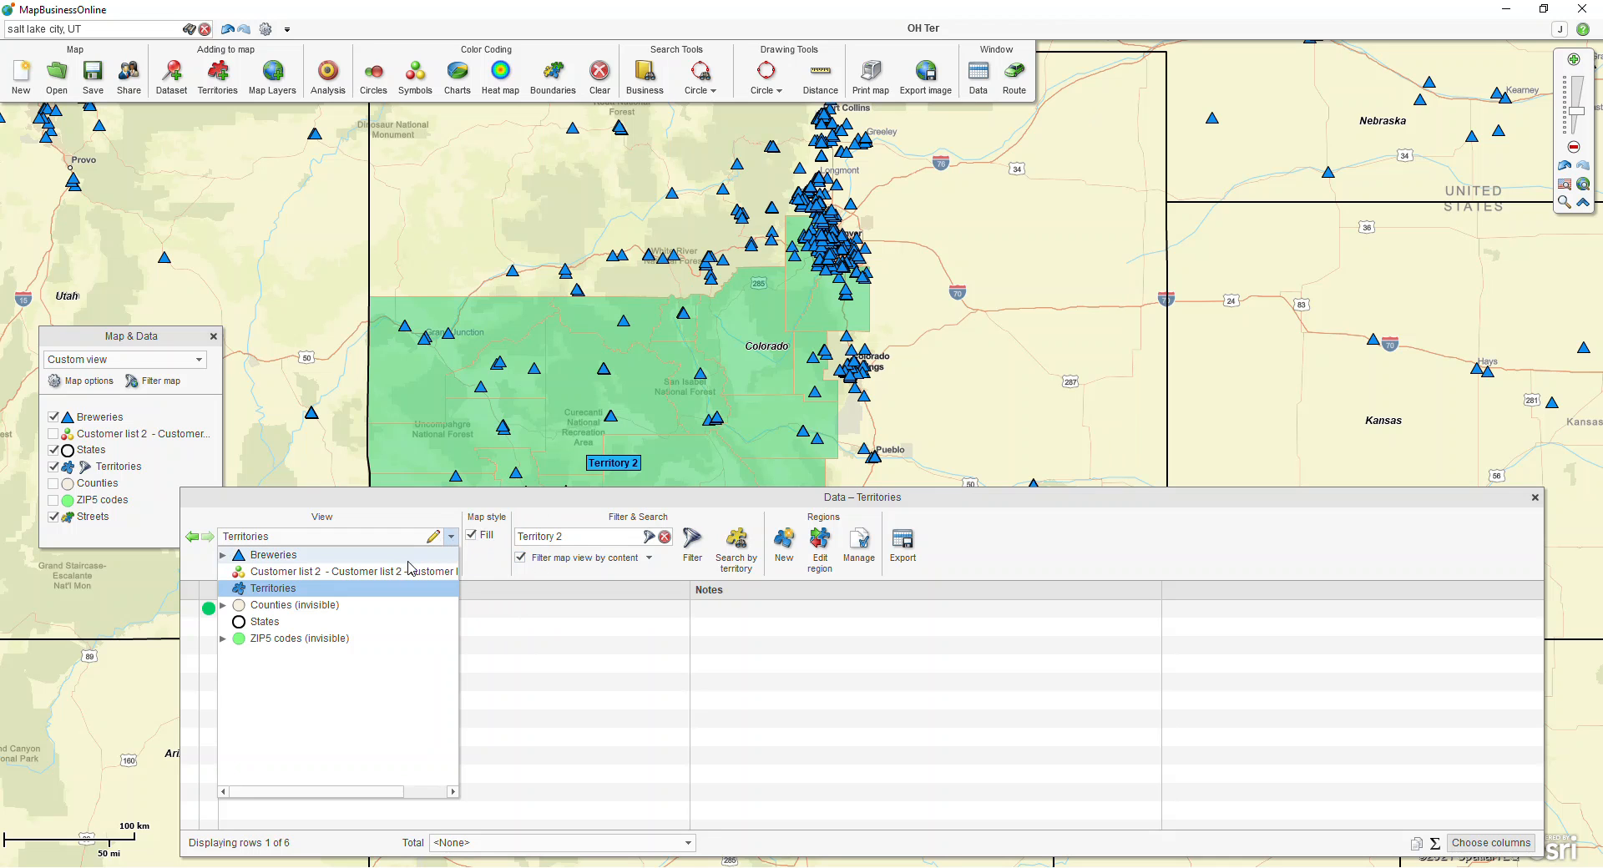
pyautogui.click(405, 519)
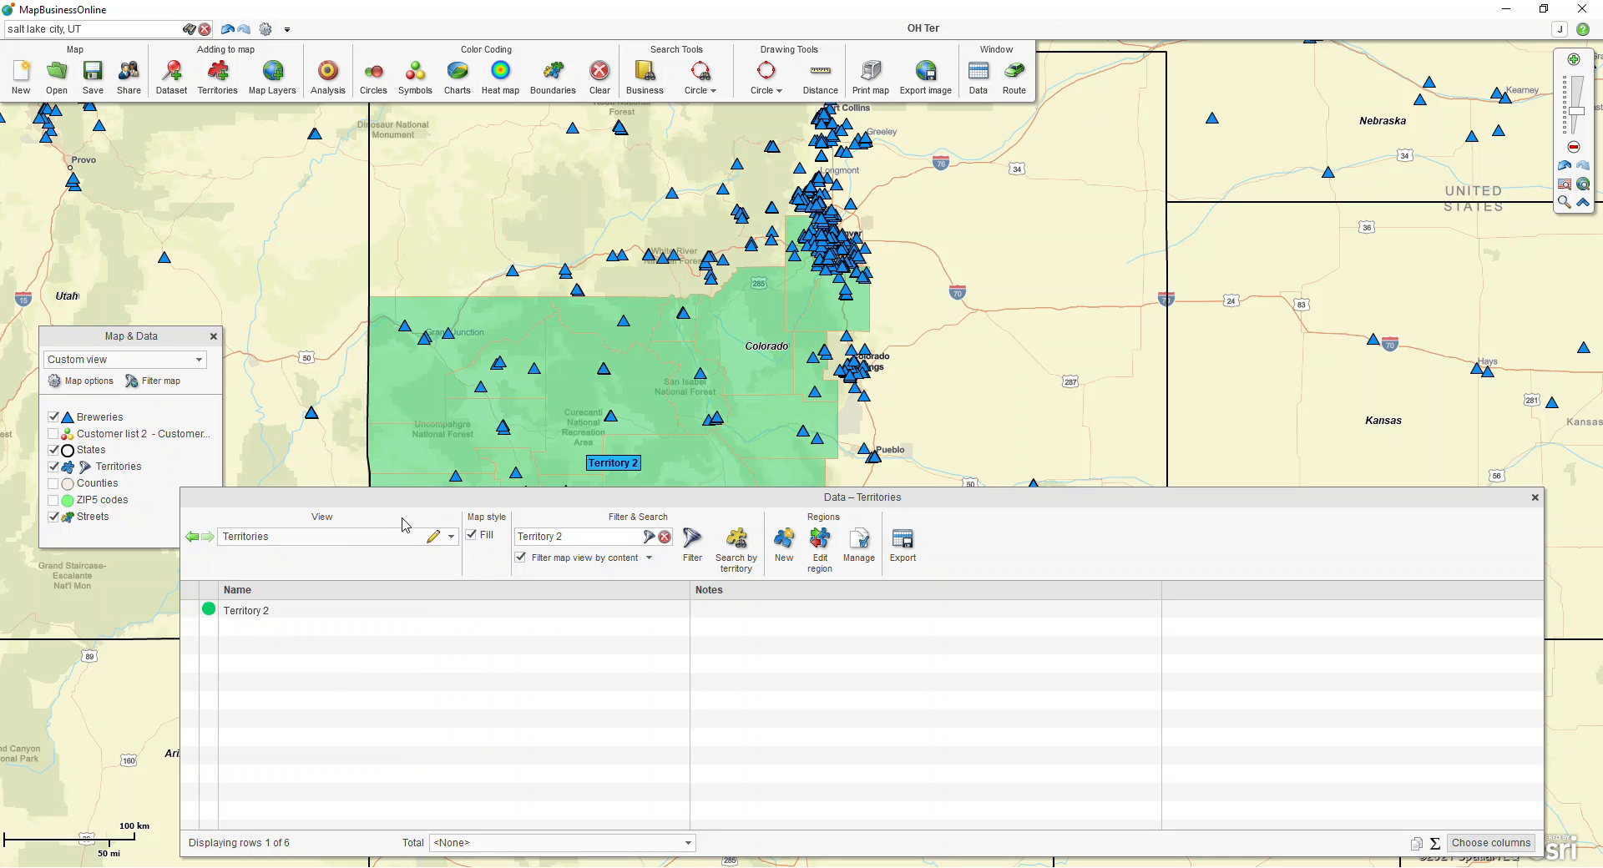
pyautogui.click(721, 555)
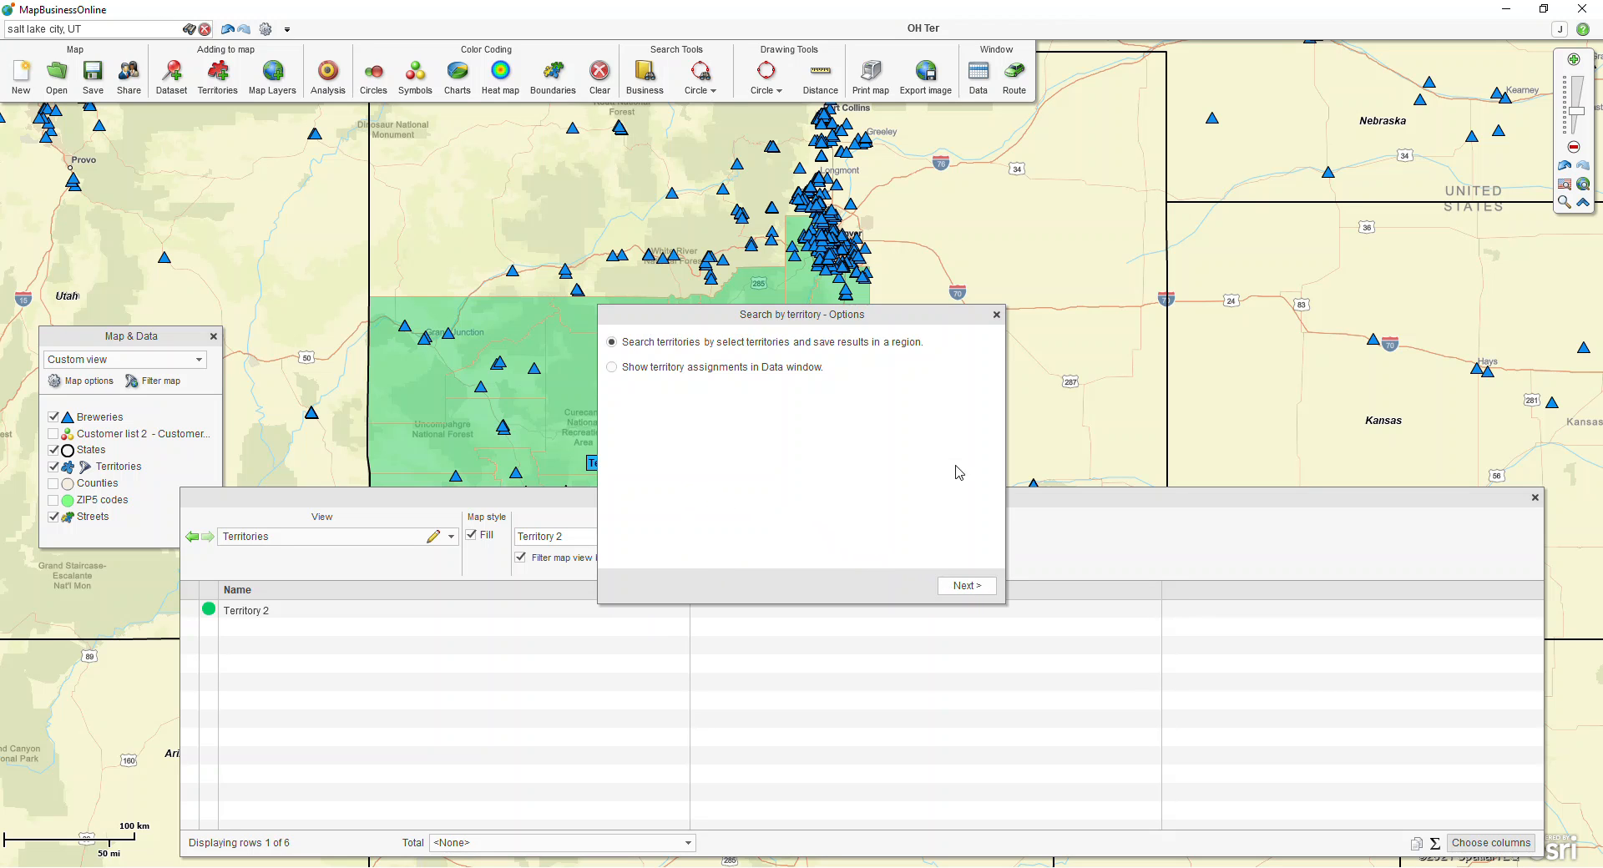
pyautogui.click(996, 314)
# Step: Search the Breweries data for locations inside Territory 2 and save the results as a new marketing list named Breweries within Ter 2
pyautogui.click(451, 536)
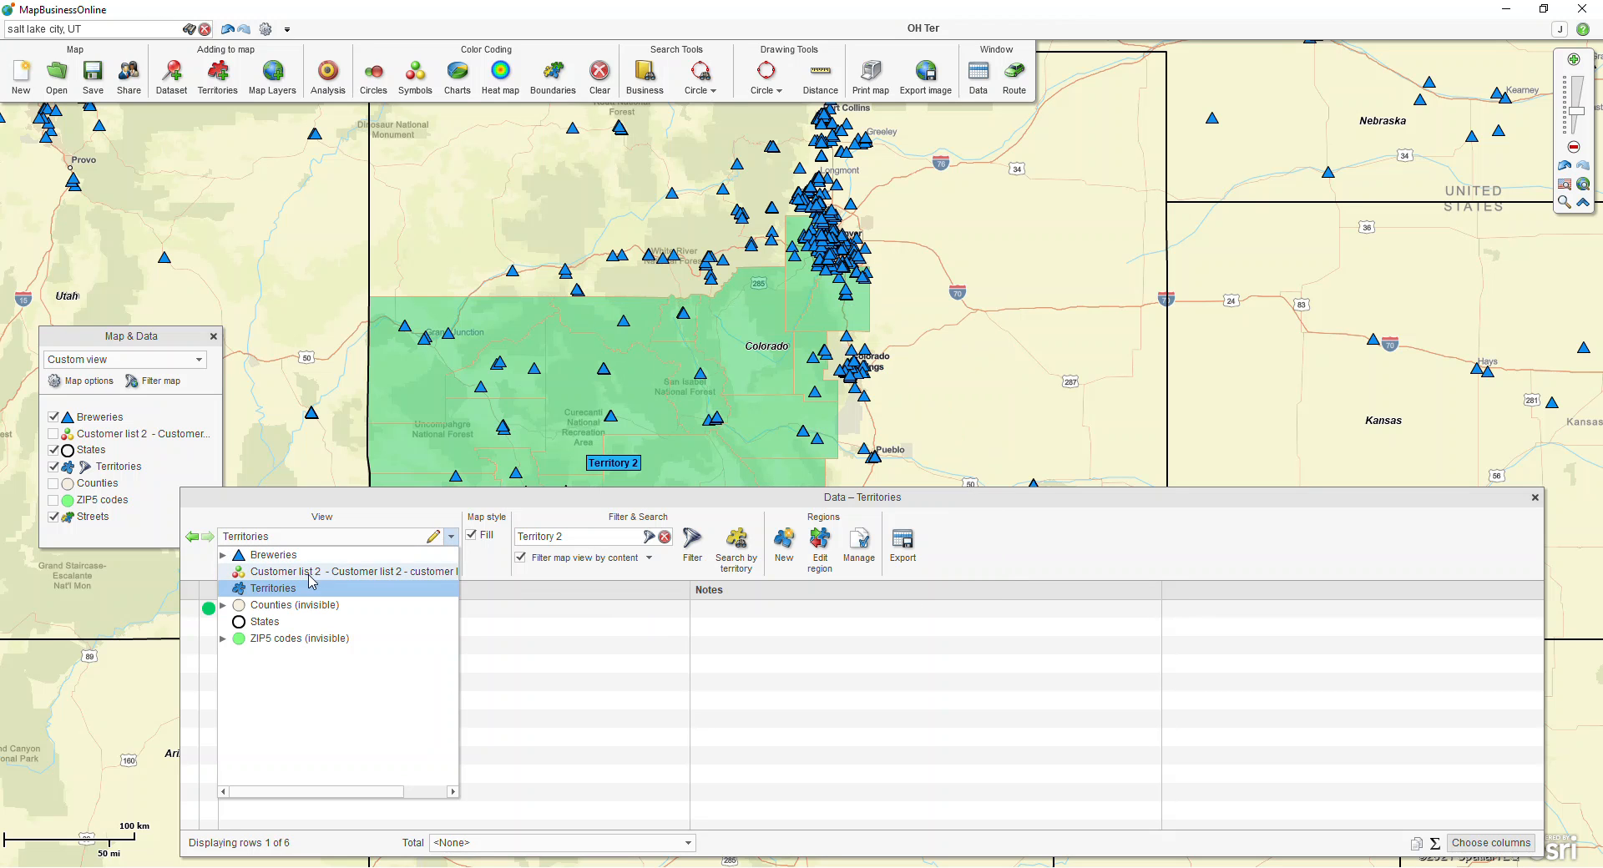
pyautogui.click(273, 554)
pyautogui.click(775, 558)
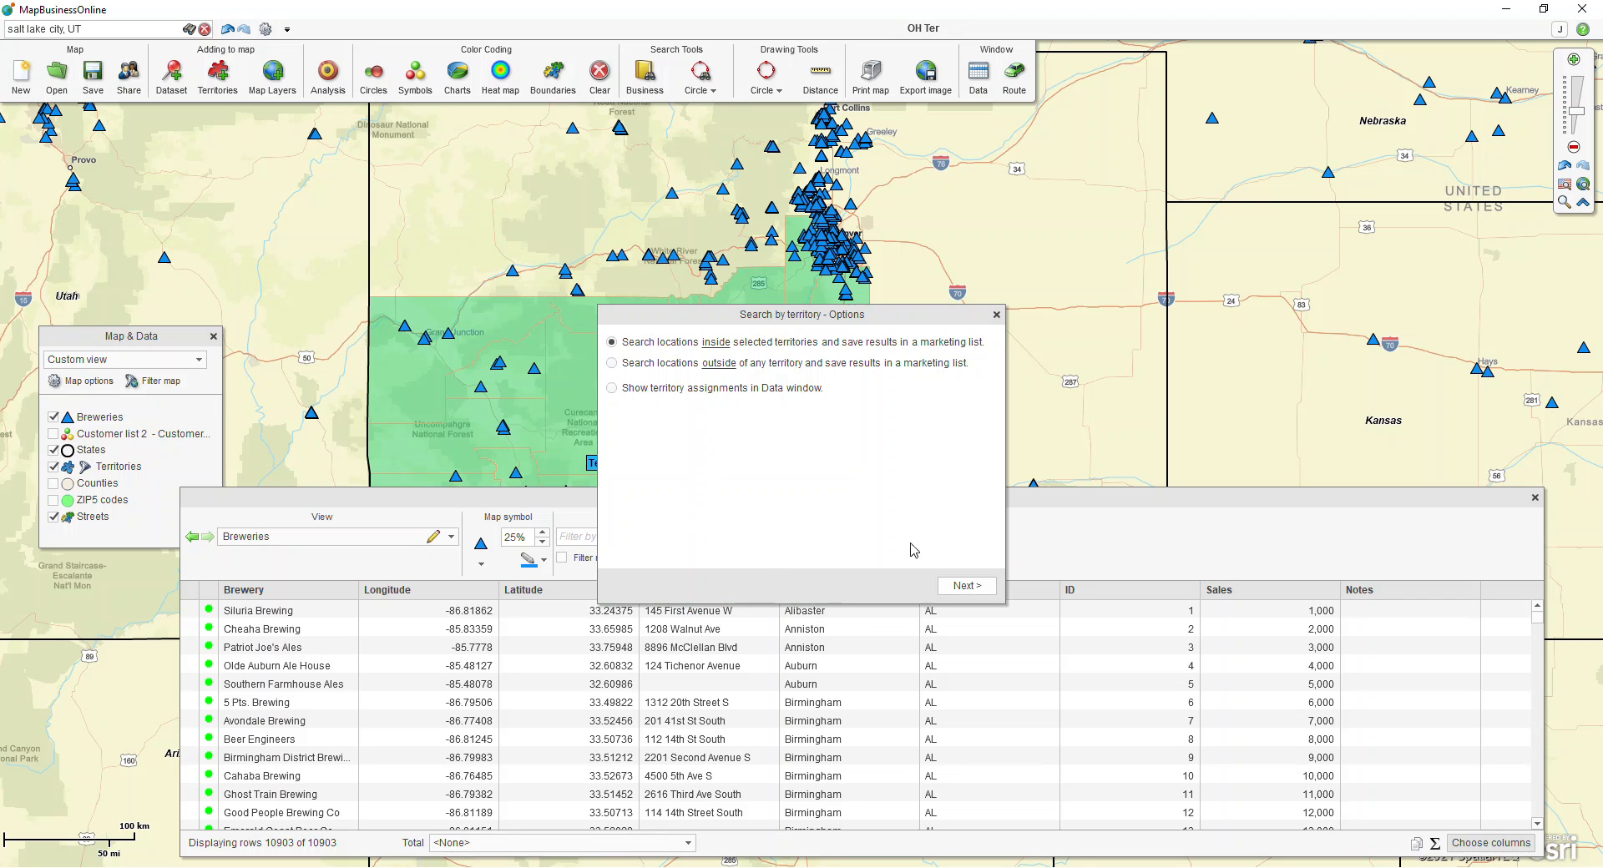
pyautogui.click(966, 585)
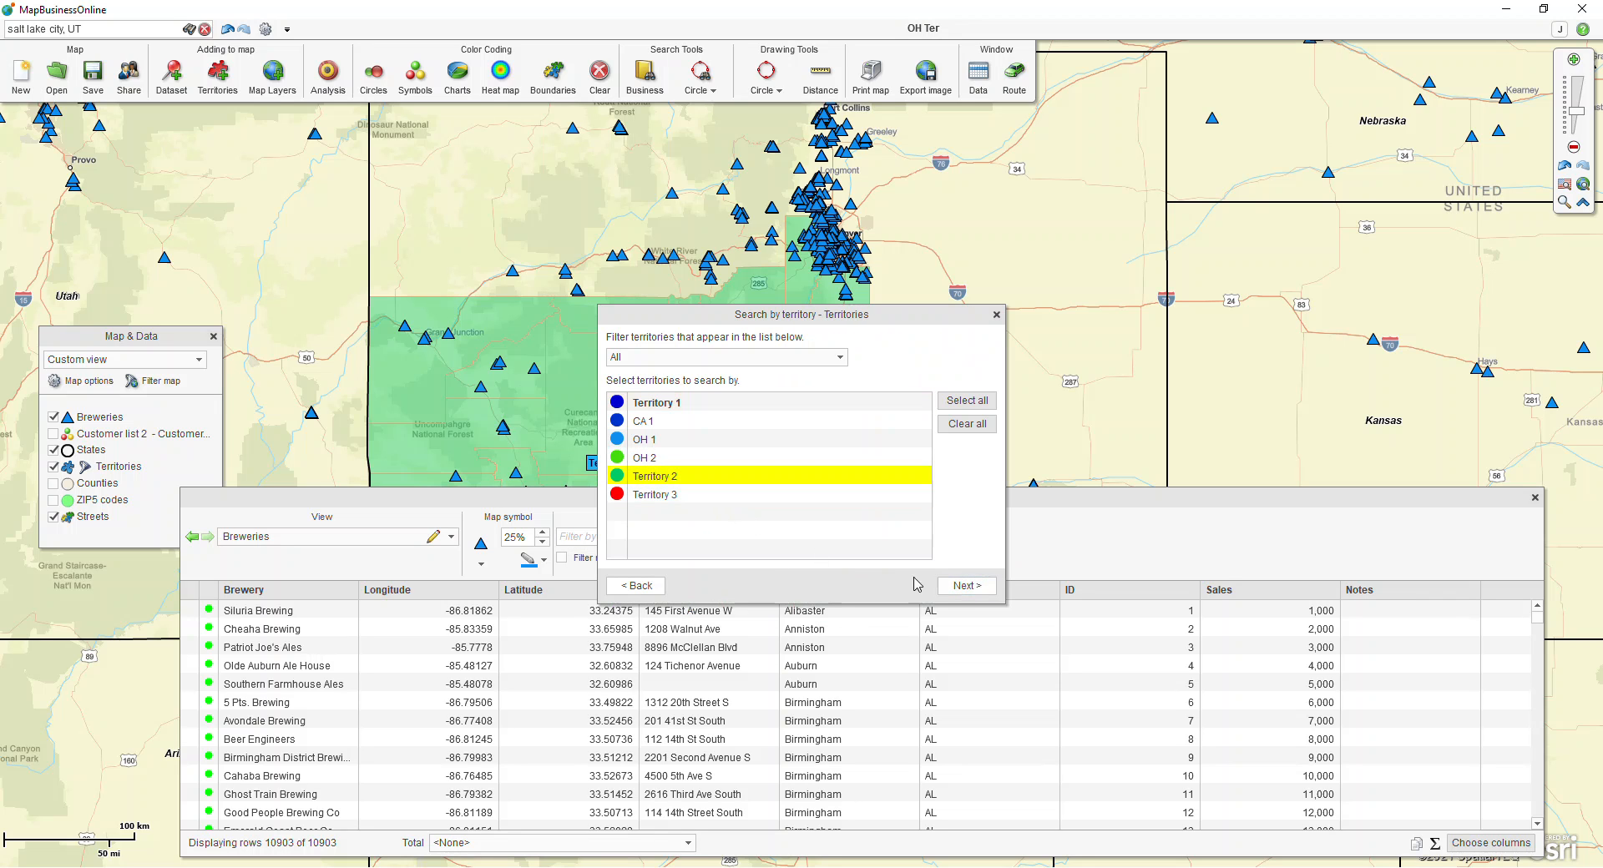
pyautogui.click(956, 589)
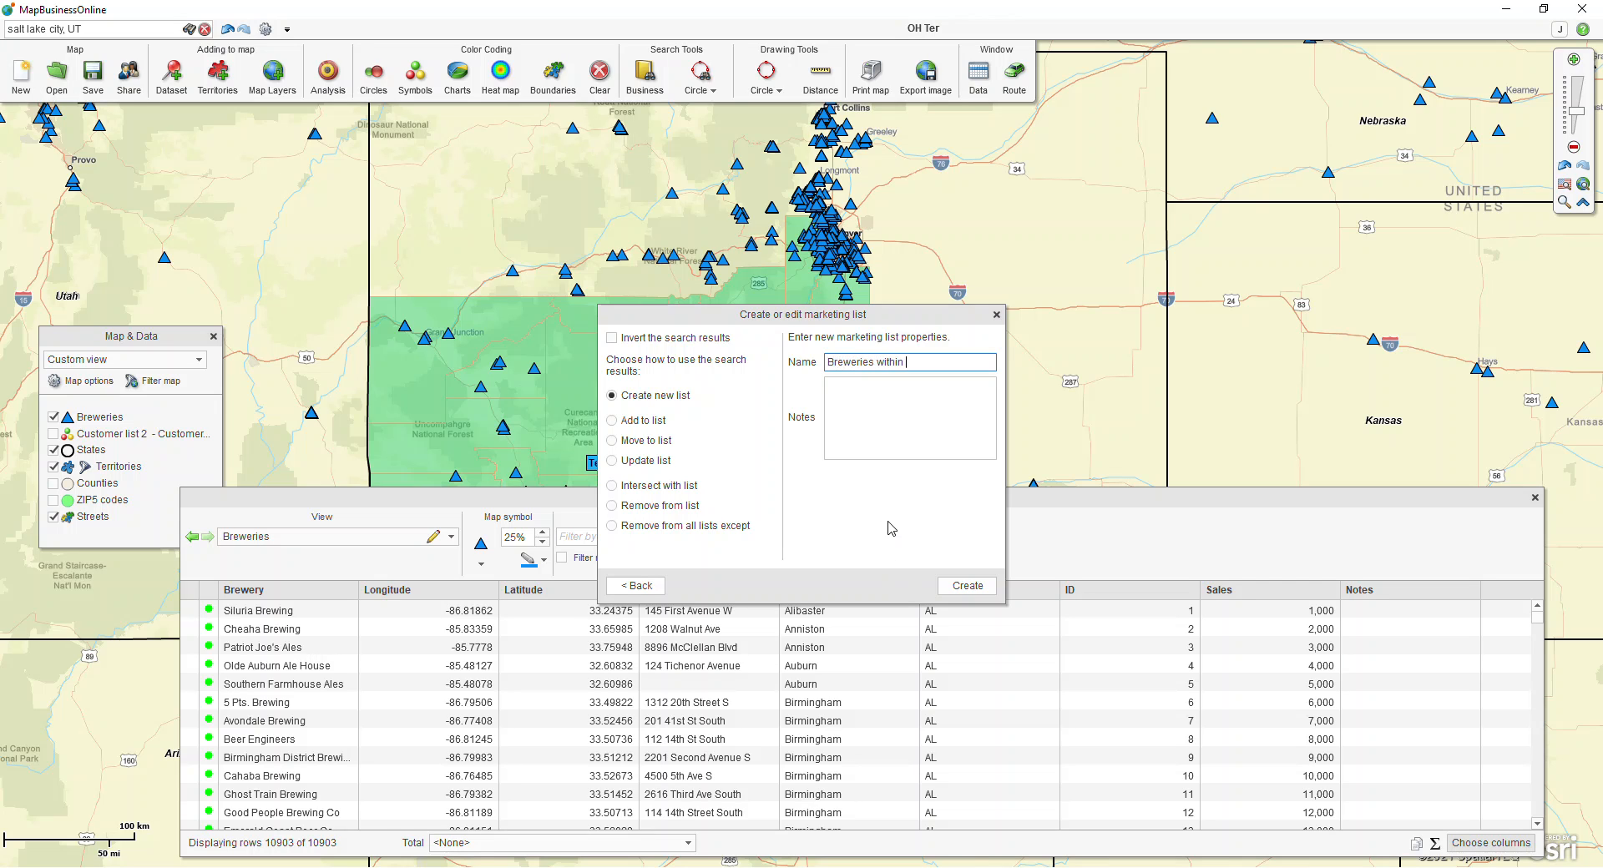
pyautogui.write('2')
pyautogui.click(967, 585)
# Step: Filter the map view by the content of the Breweries within Ter 2 list, uncover Territory 2 to check it, and turn the filter off again
pyautogui.click(560, 558)
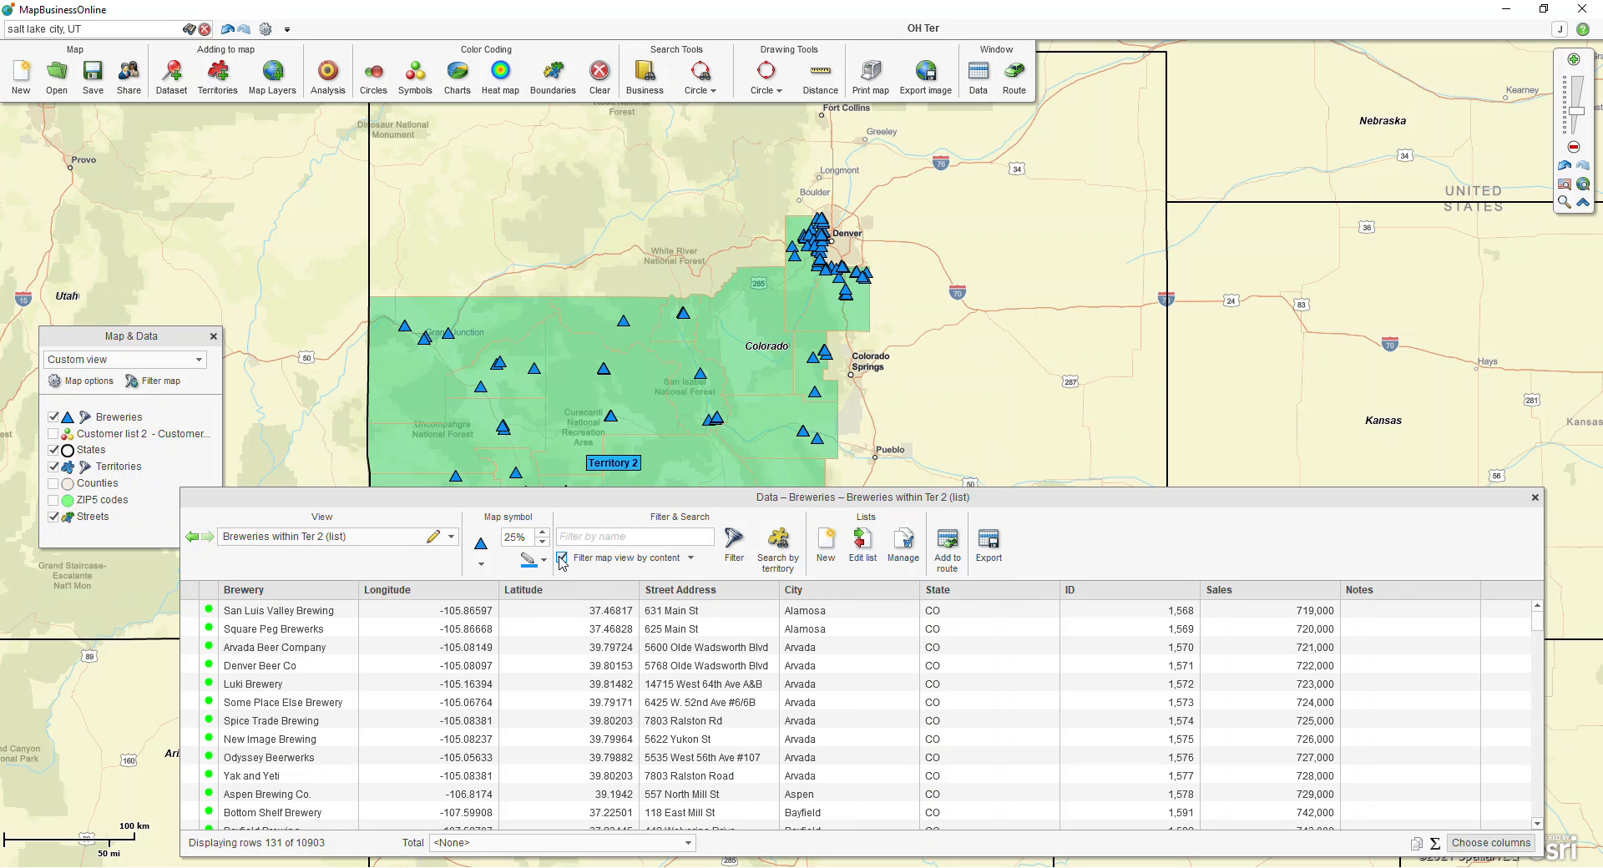
pyautogui.moveTo(666, 501); pyautogui.dragTo(635, 711)
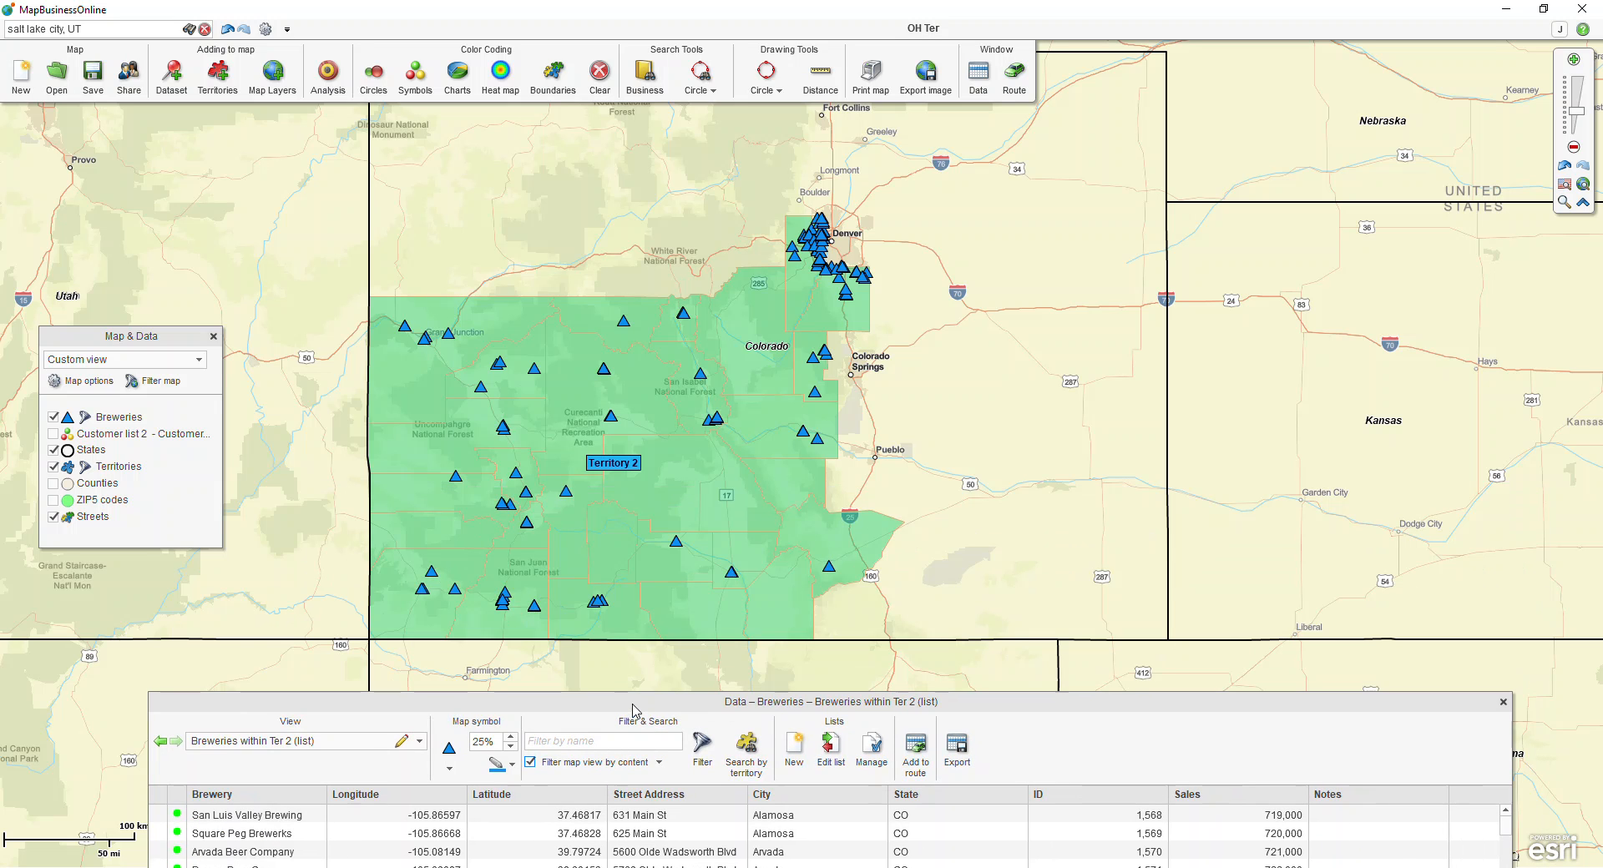
pyautogui.moveTo(632, 710); pyautogui.dragTo(618, 392)
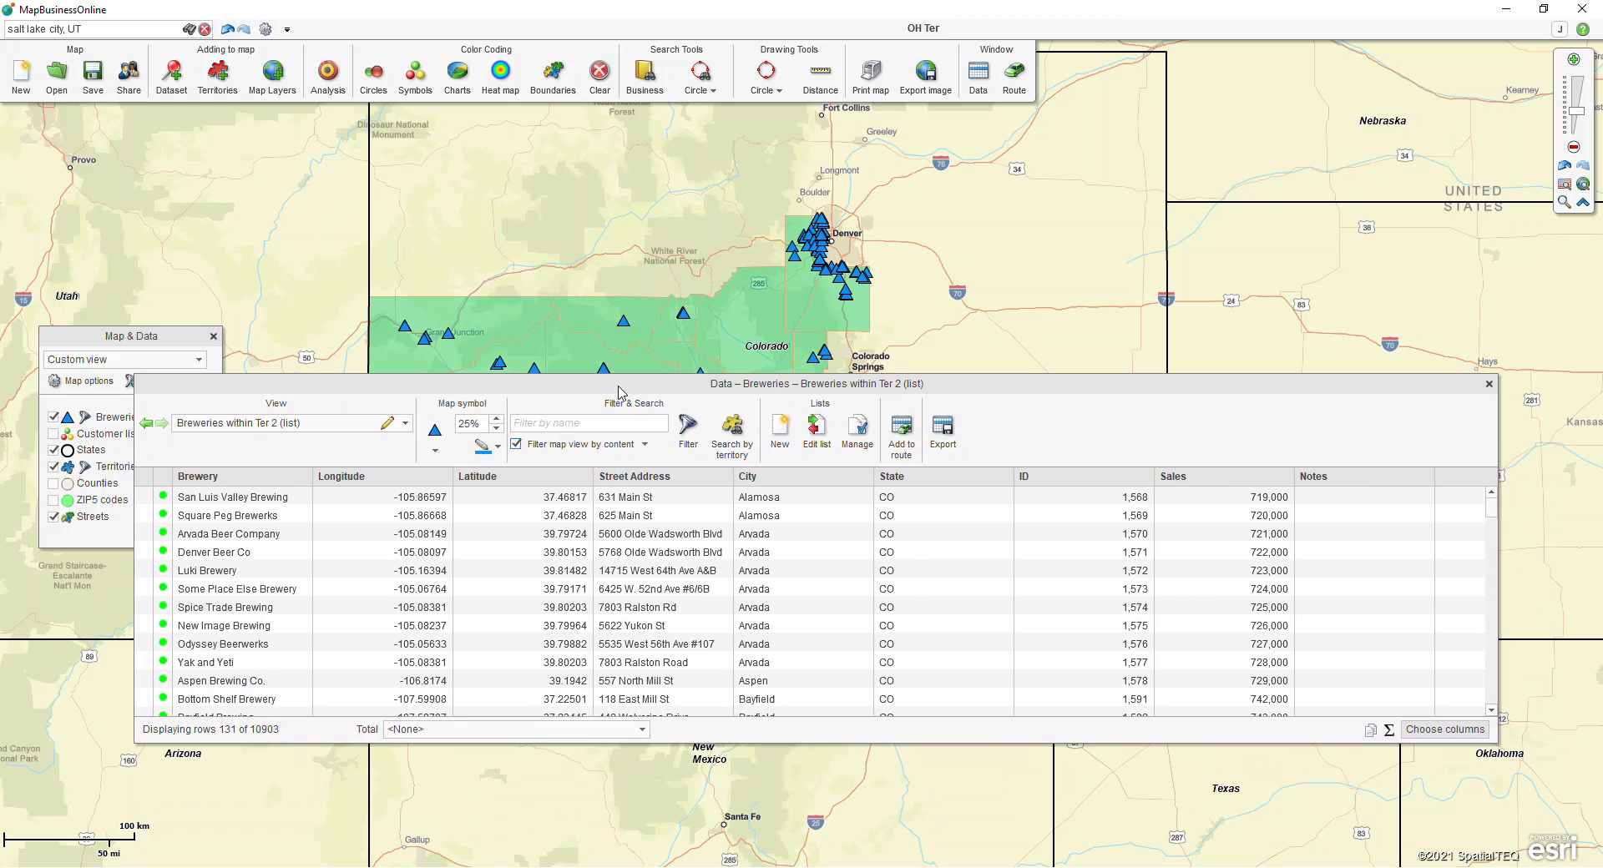
pyautogui.click(517, 443)
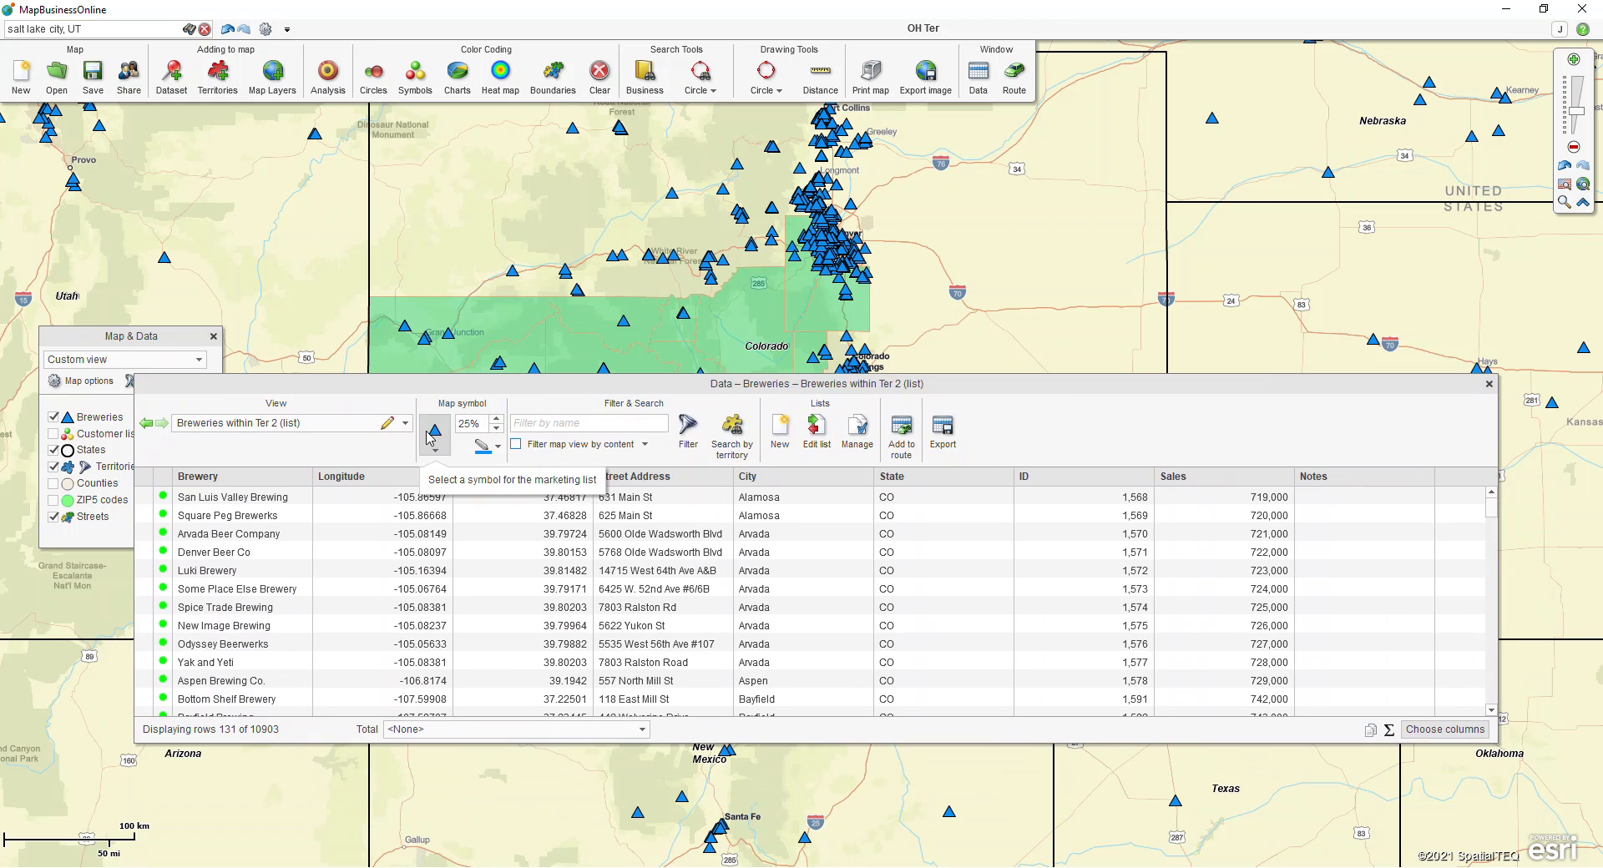
# Step: Remove the map filter and the name filter from the Territories view, and close the data window
pyautogui.click(405, 422)
pyautogui.click(250, 545)
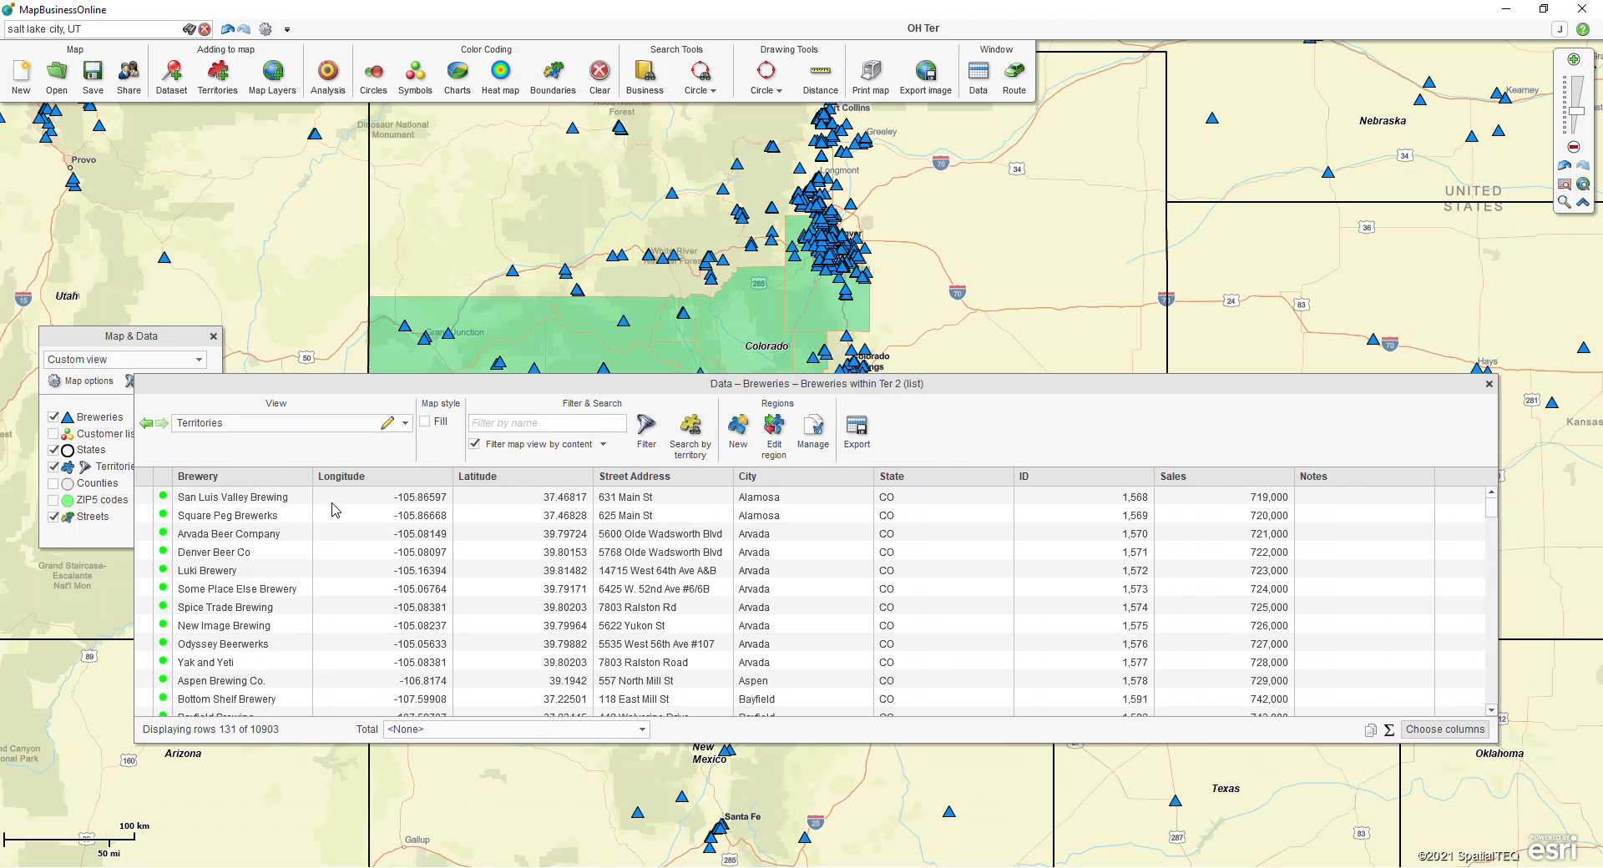
pyautogui.click(475, 445)
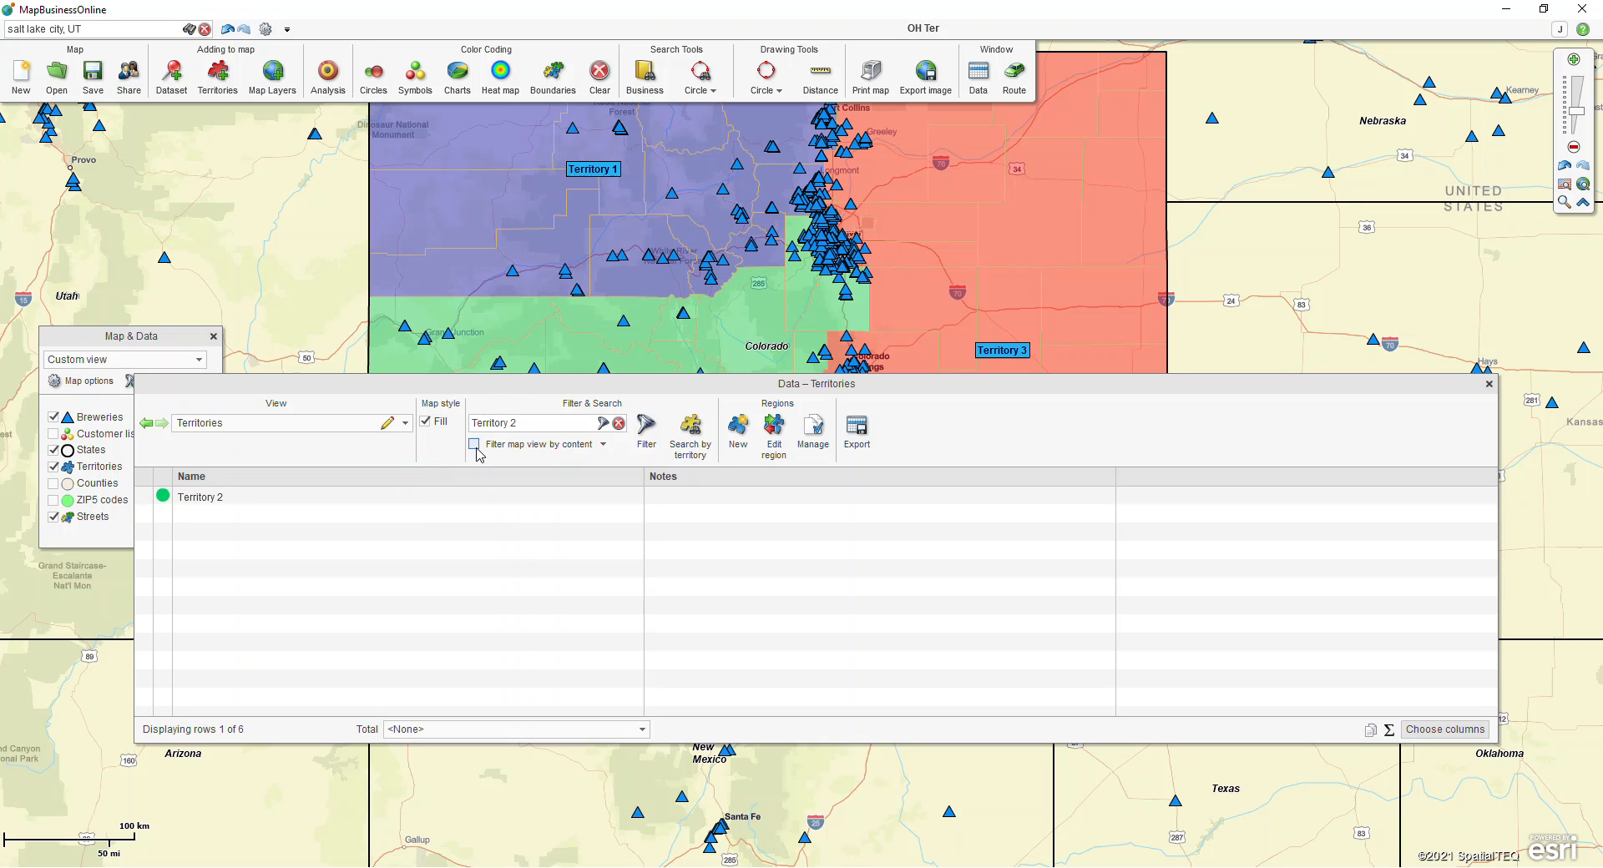
pyautogui.click(618, 424)
pyautogui.moveTo(923, 386); pyautogui.dragTo(902, 611)
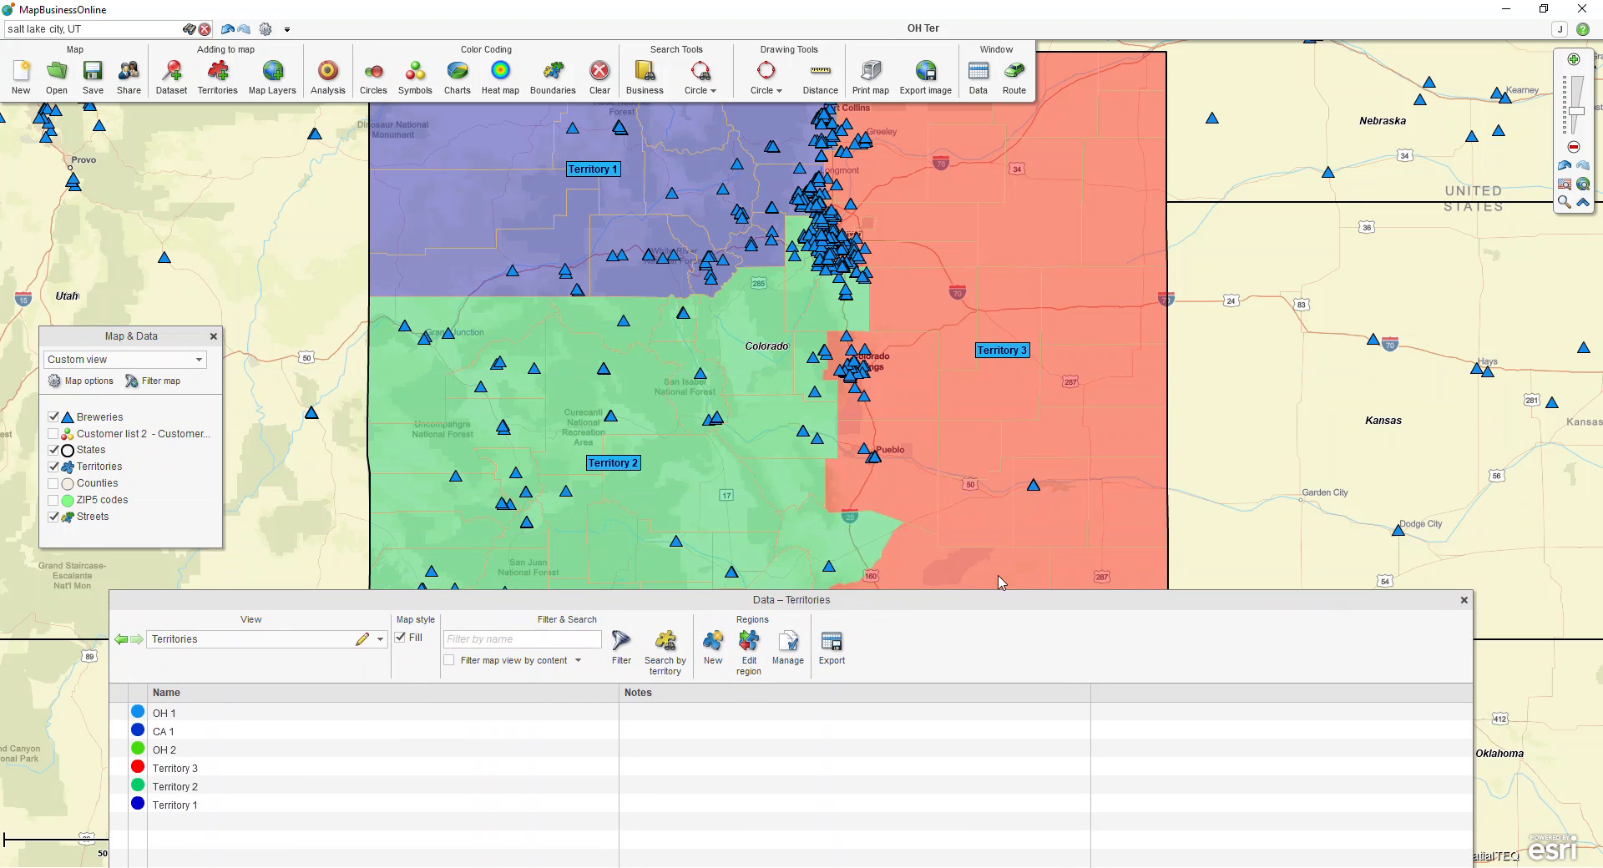
pyautogui.click(1463, 600)
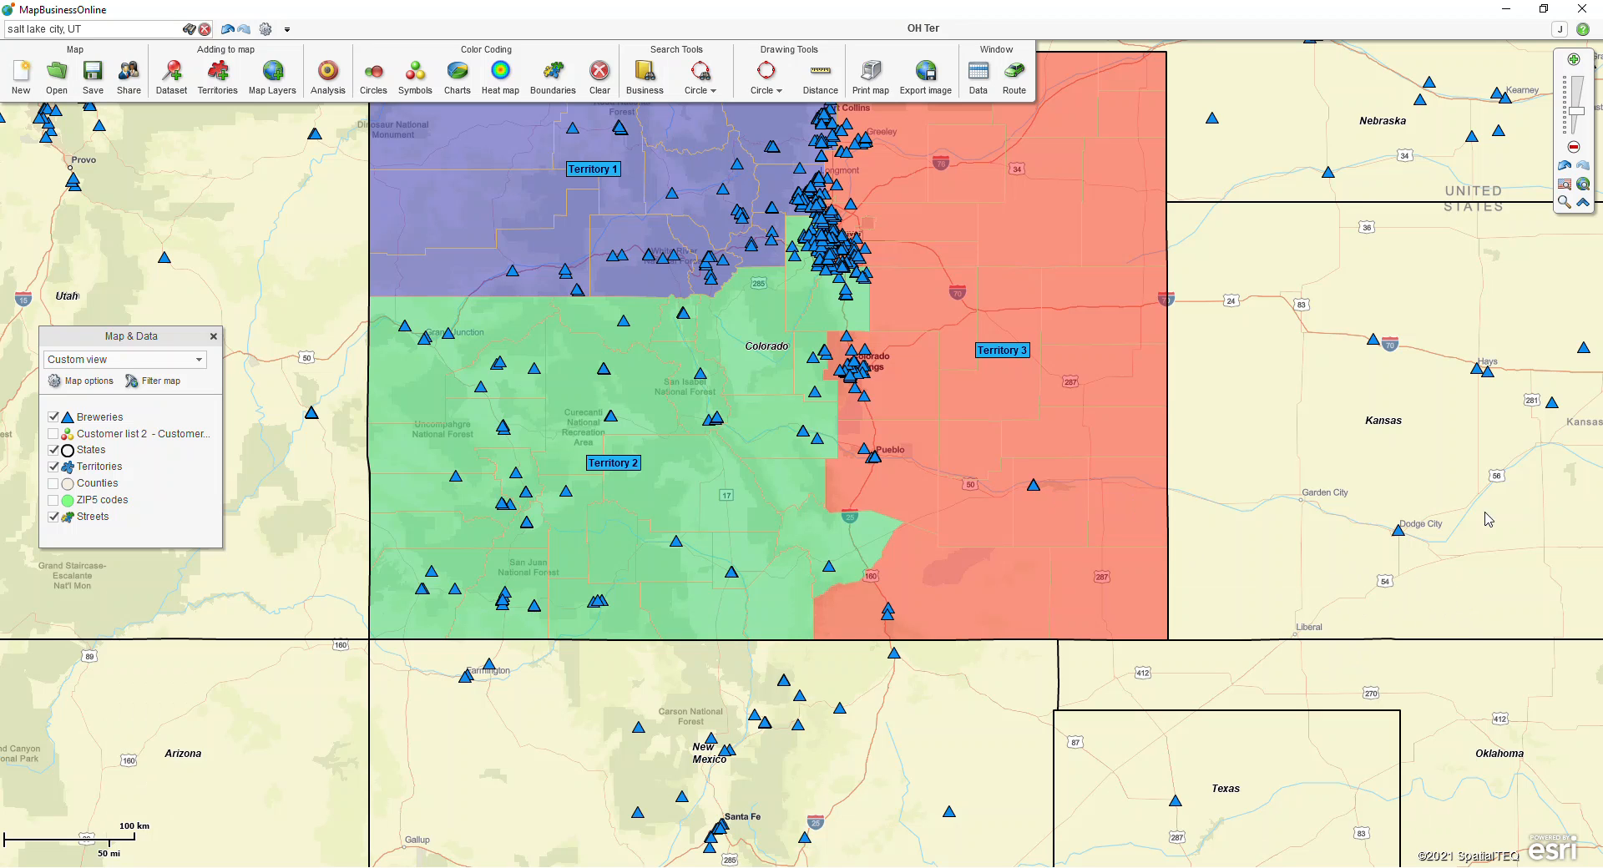